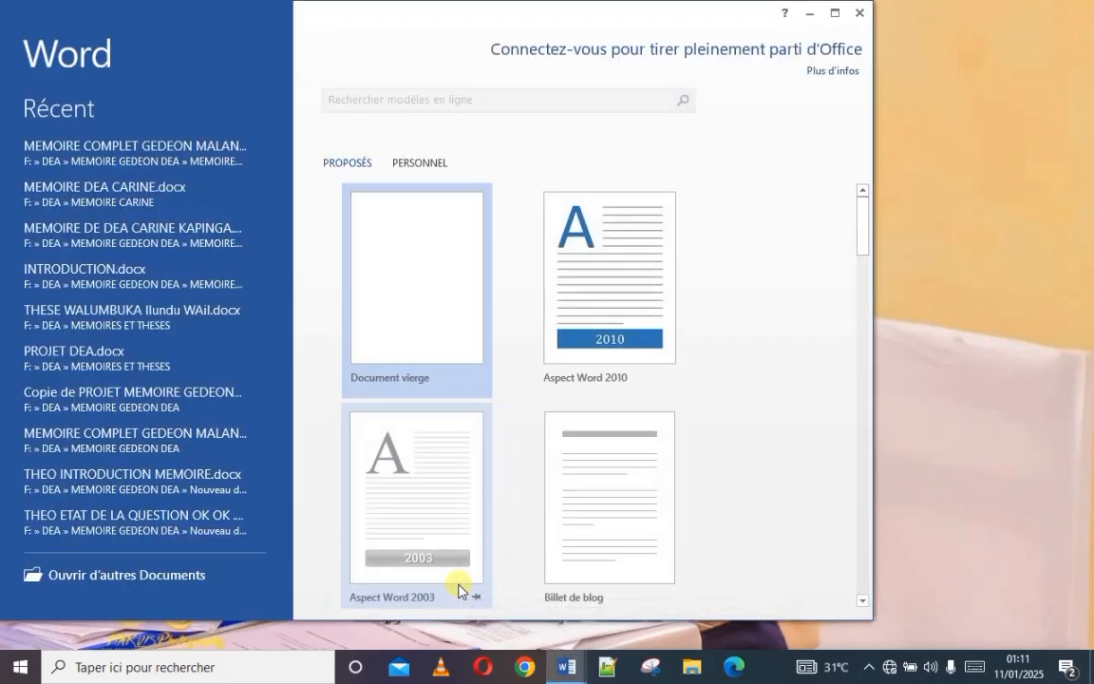
Step: Create a new blank document and maximize its window
left_click(407, 325)
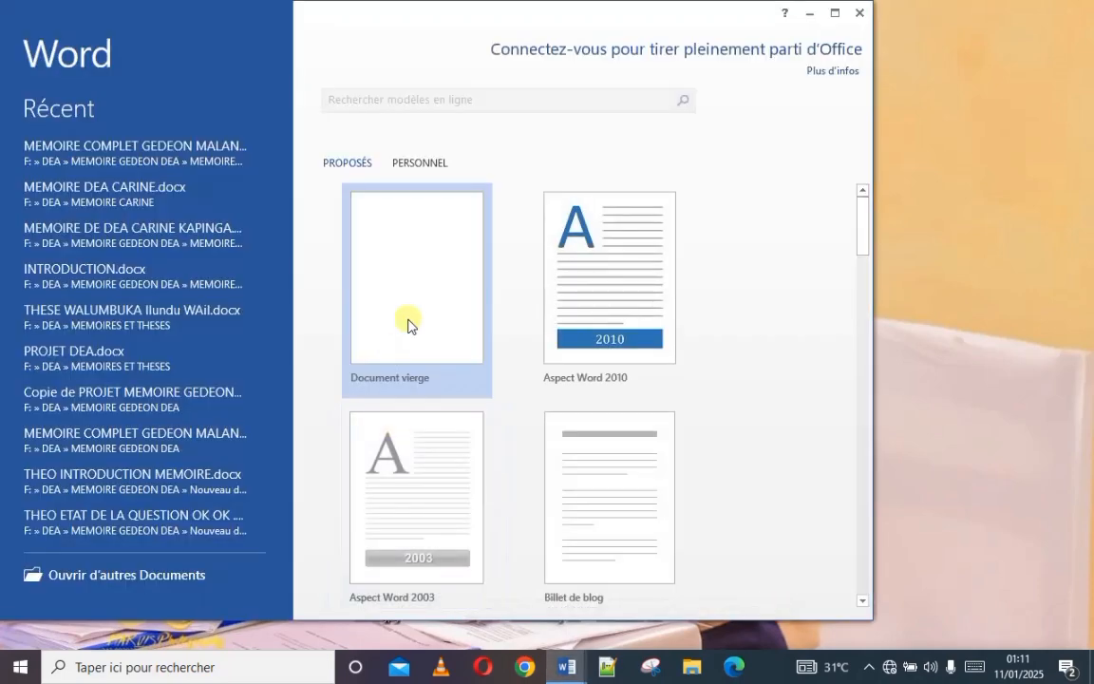
left_click(403, 295)
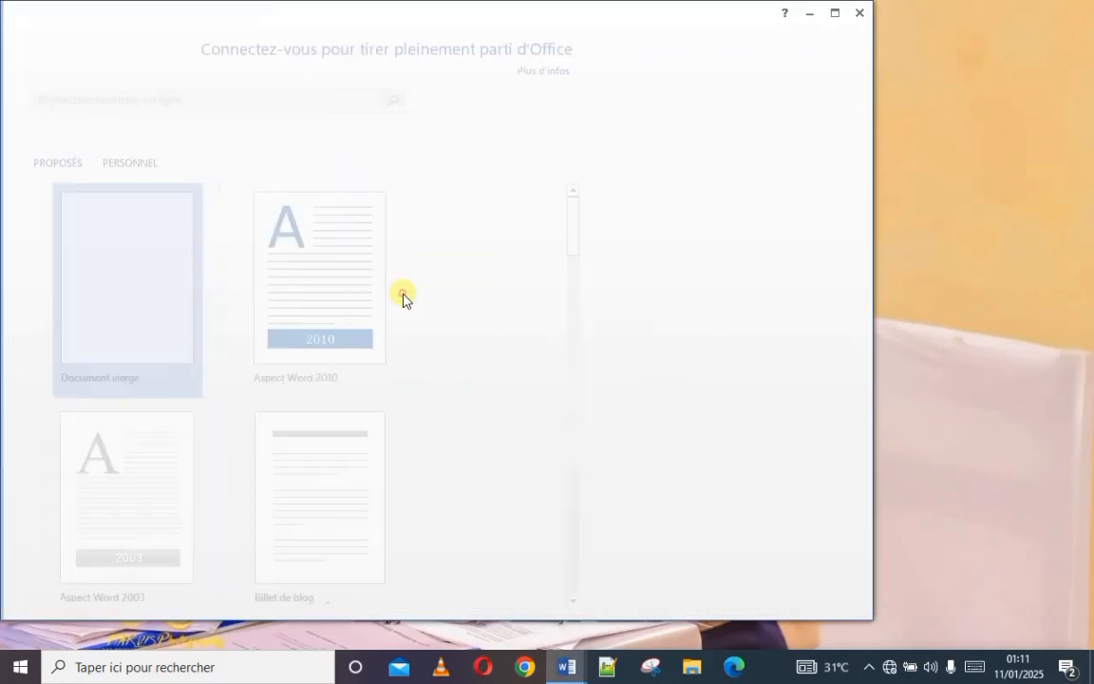
left_click(835, 15)
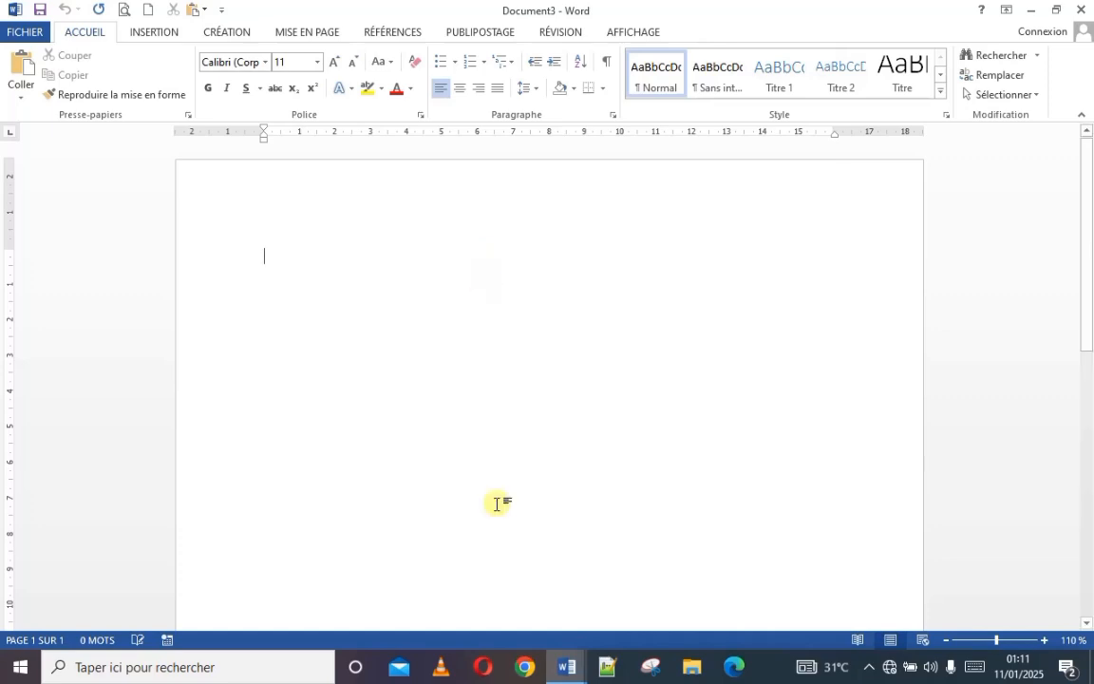
Step: Switch to the open Document1 window containing the repeated paragraphs
mouse_move(569, 669)
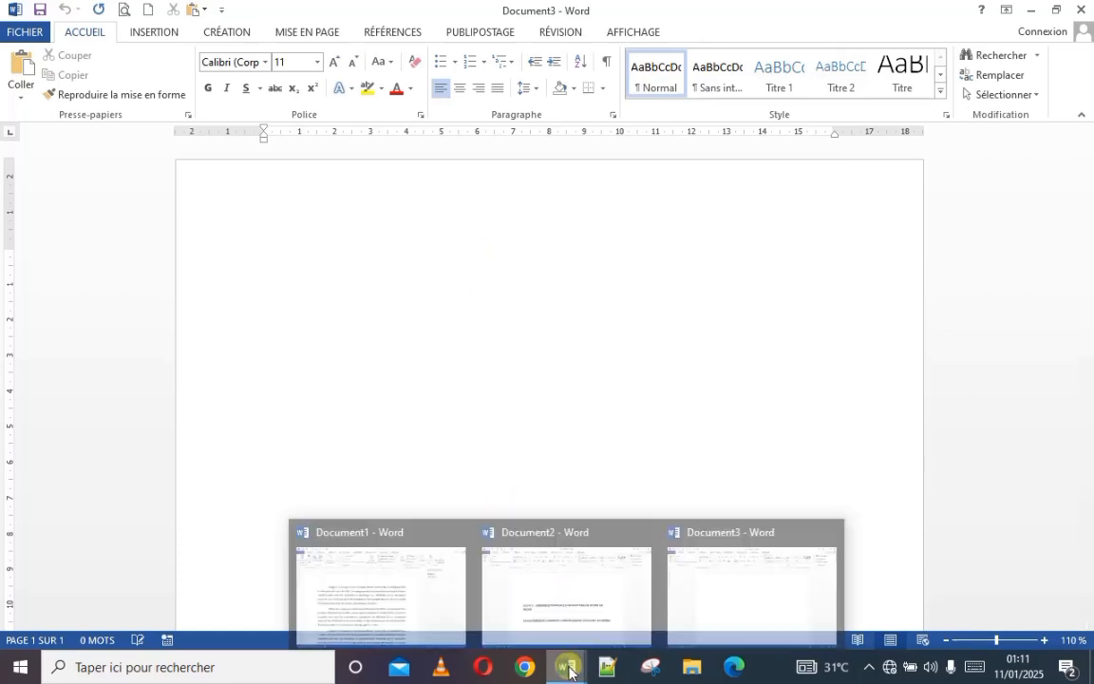
left_click(408, 610)
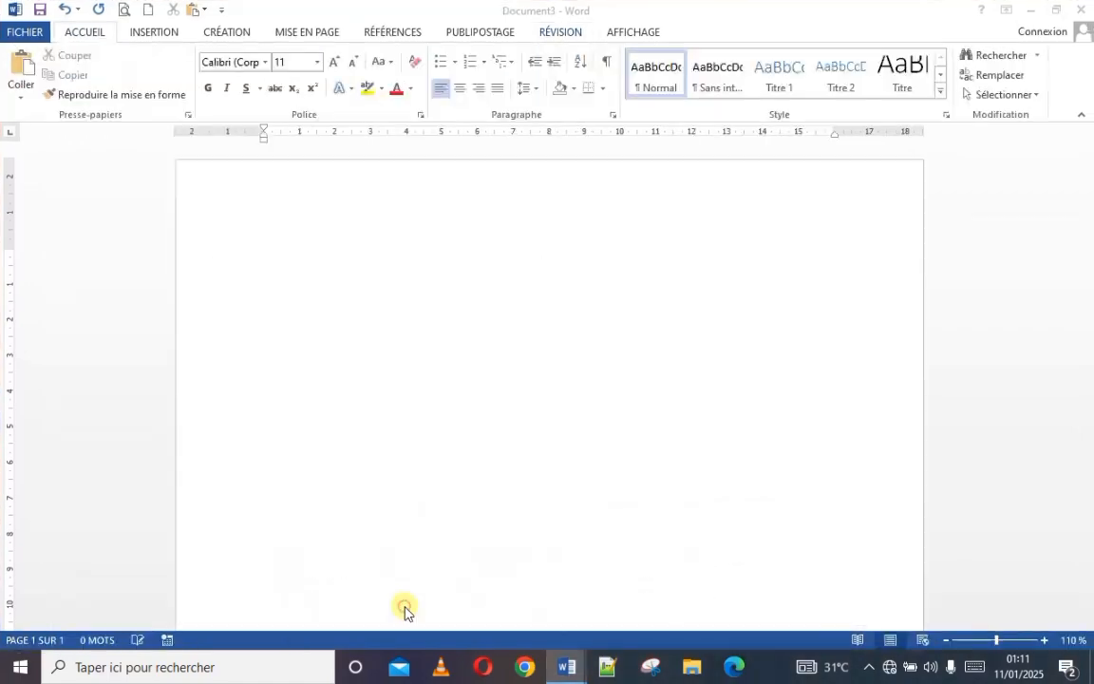
left_click(1079, 143)
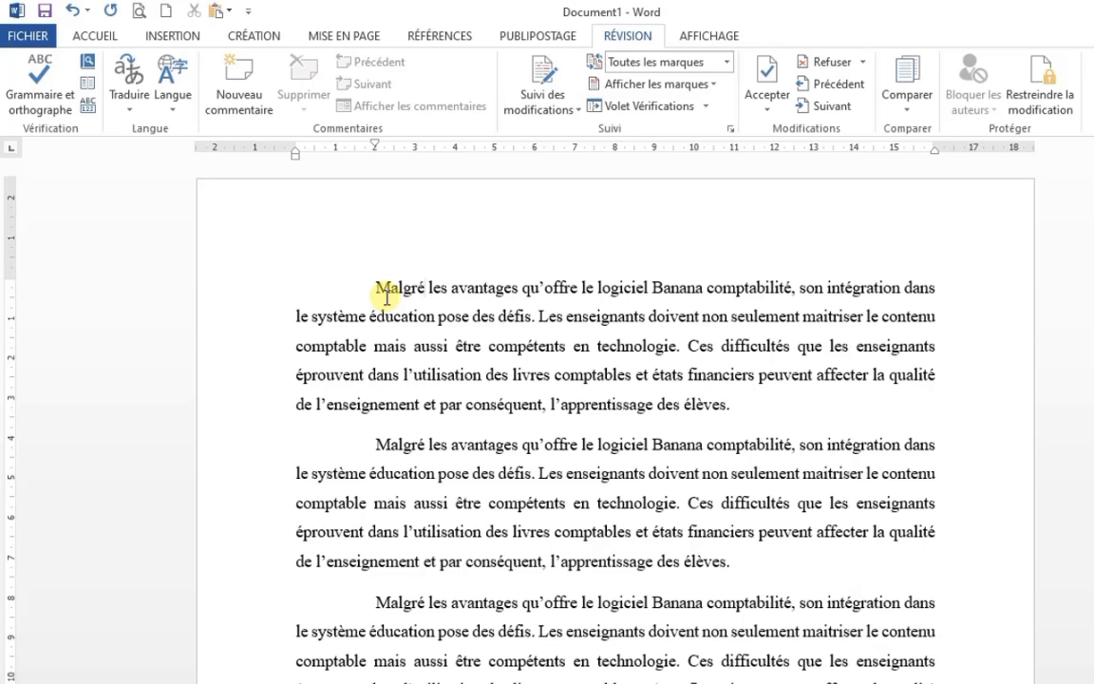
Step: Examine the three repeated paragraphs and the word "Banana" in the first sentence of each
left_click_drag(374, 285, 713, 407)
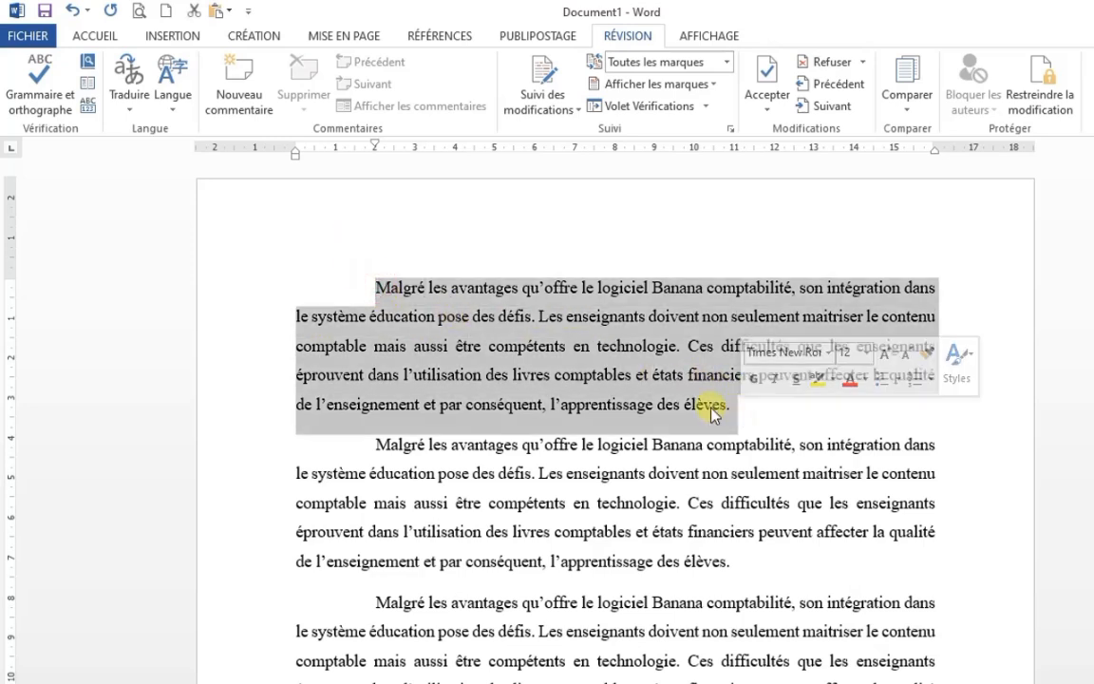
scroll(1031, 432, "down", 2)
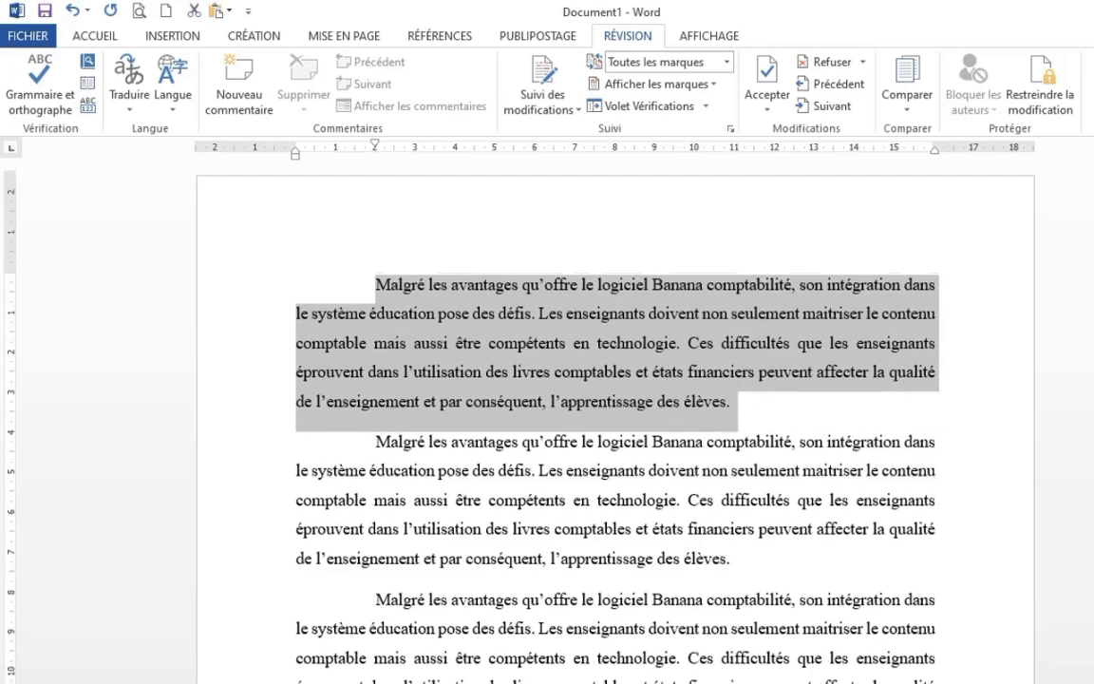
scroll(615, 418, "down", 6)
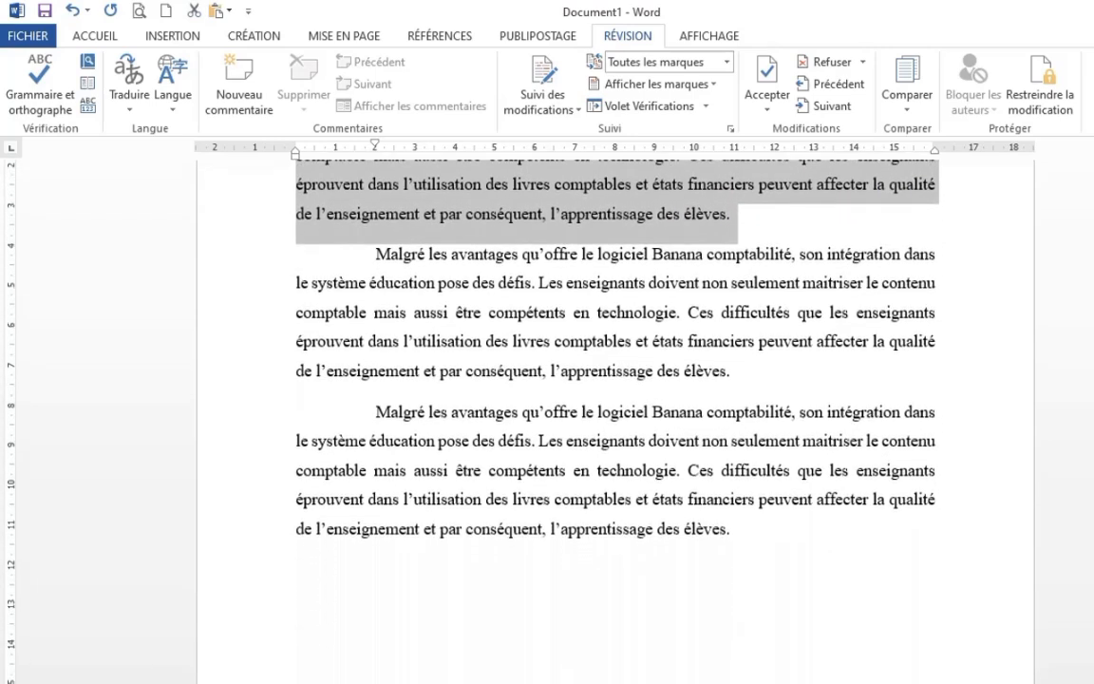
scroll(616, 418, "up", 5)
scroll(615, 418, "down", 2)
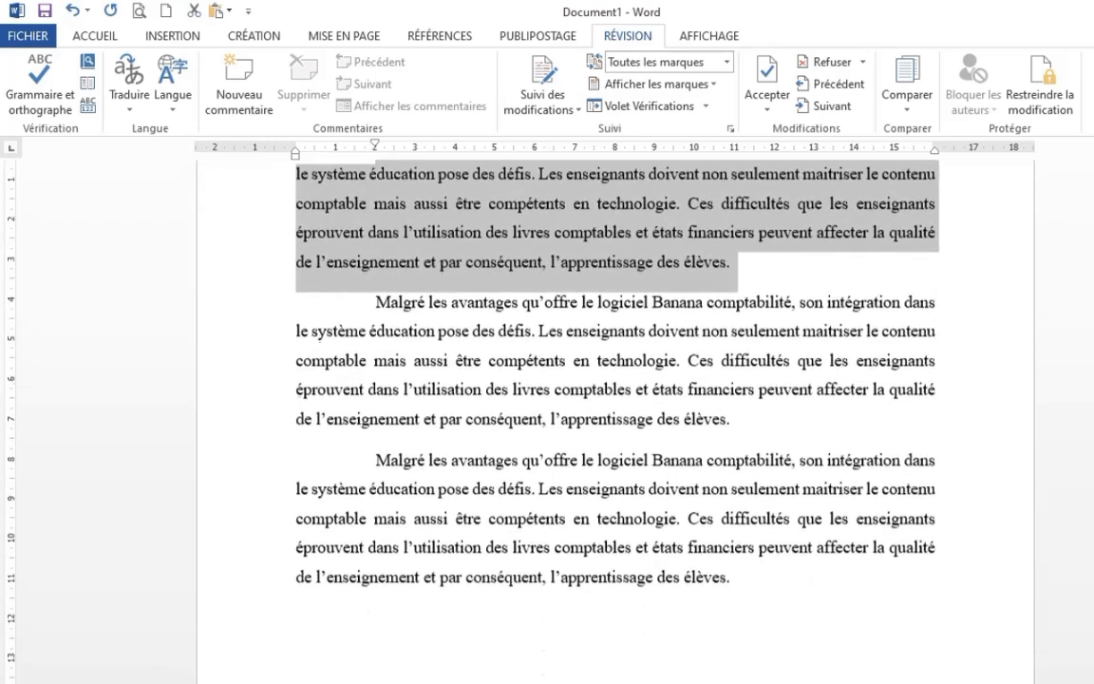
scroll(616, 418, "up", 4)
left_click(563, 376)
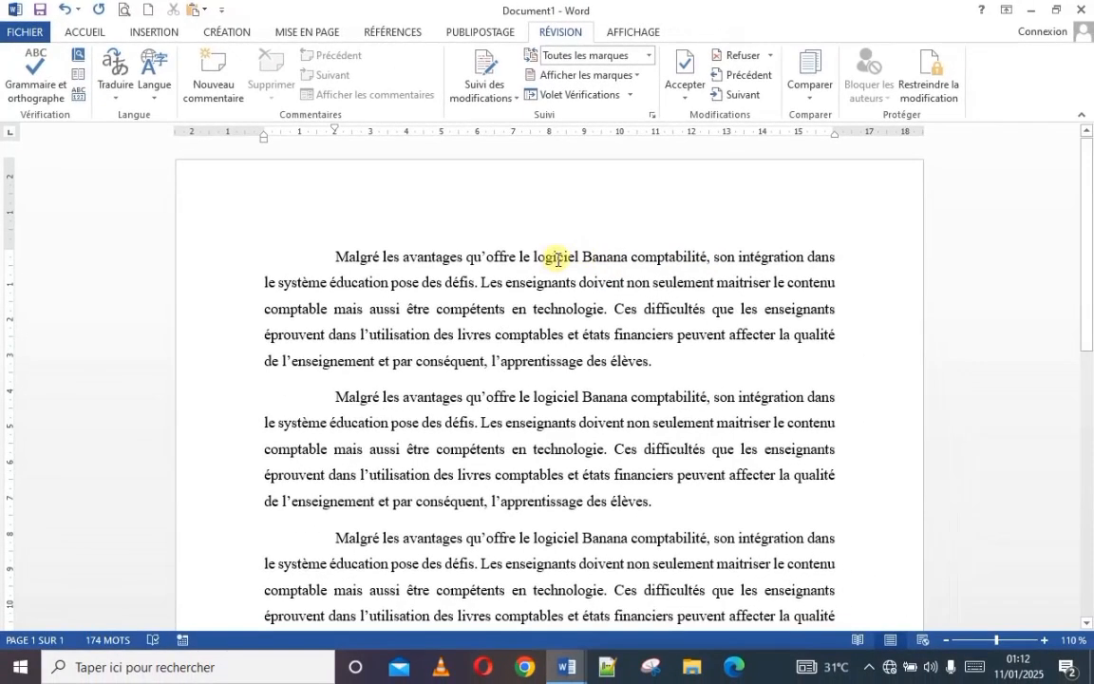
left_click_drag(583, 257, 534, 257)
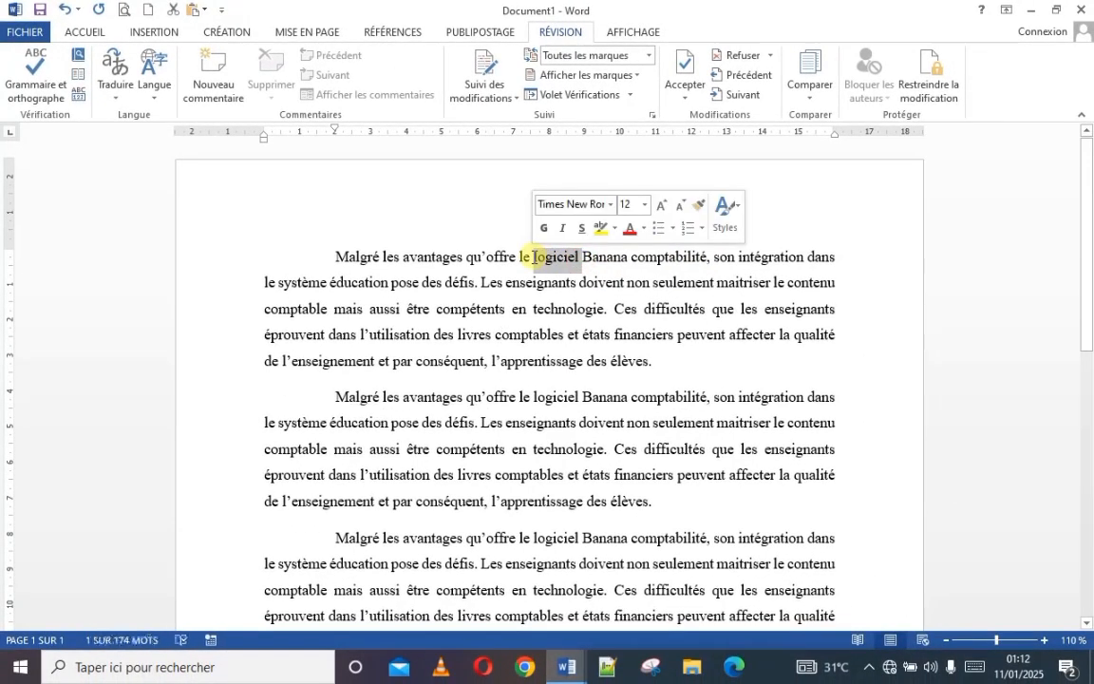
left_click(576, 256)
left_click_drag(765, 313, 714, 315)
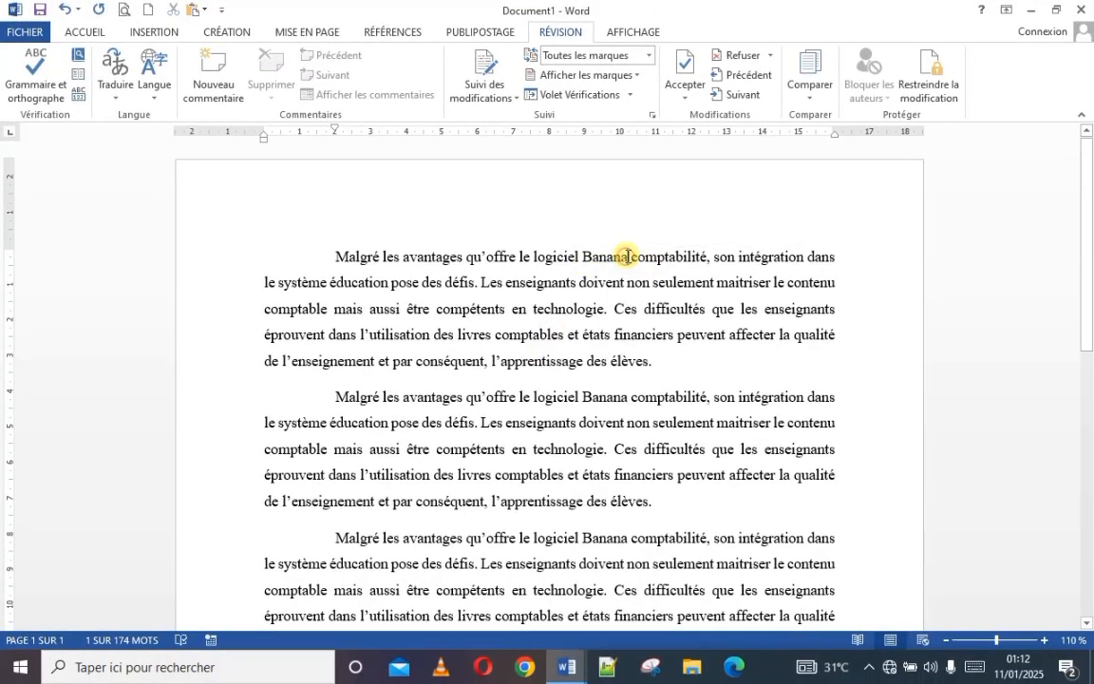
double_click(625, 398)
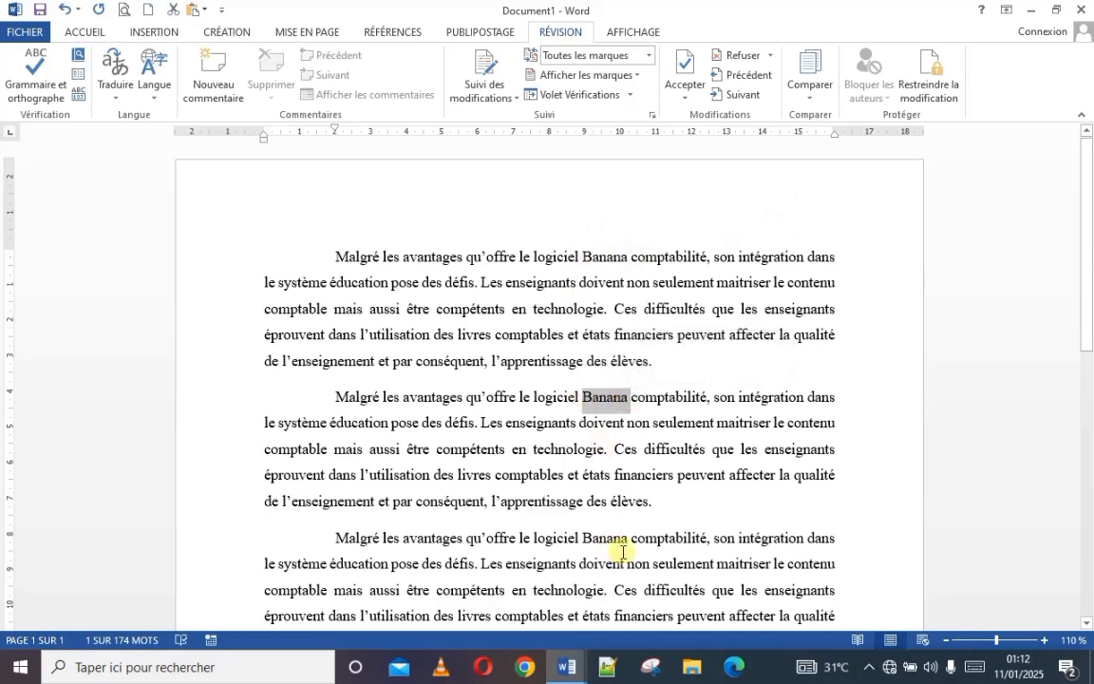
double_click(589, 539)
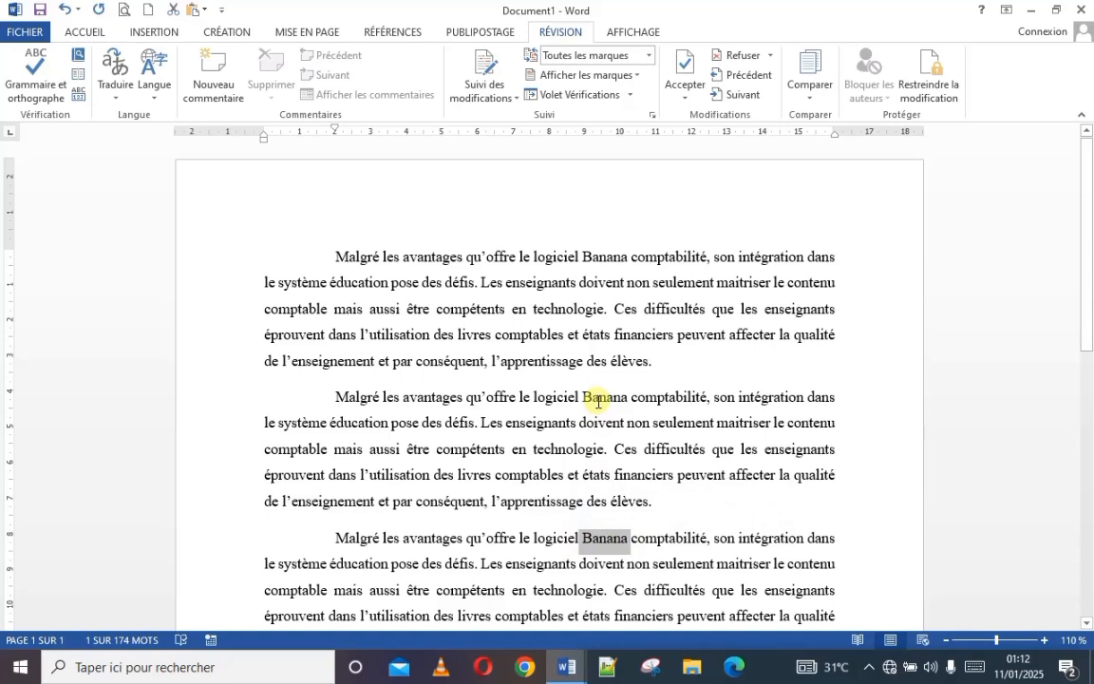
left_click(571, 357)
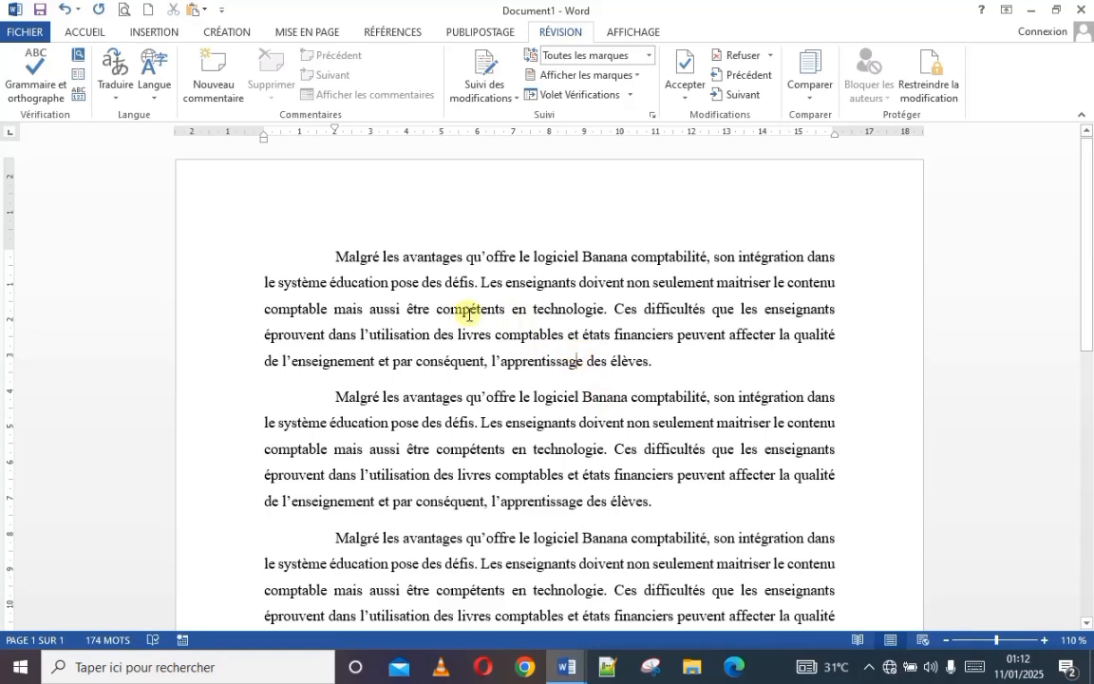
Step: Open the Replace dialog and move it down so the first line of text is uncovered
left_click(84, 32)
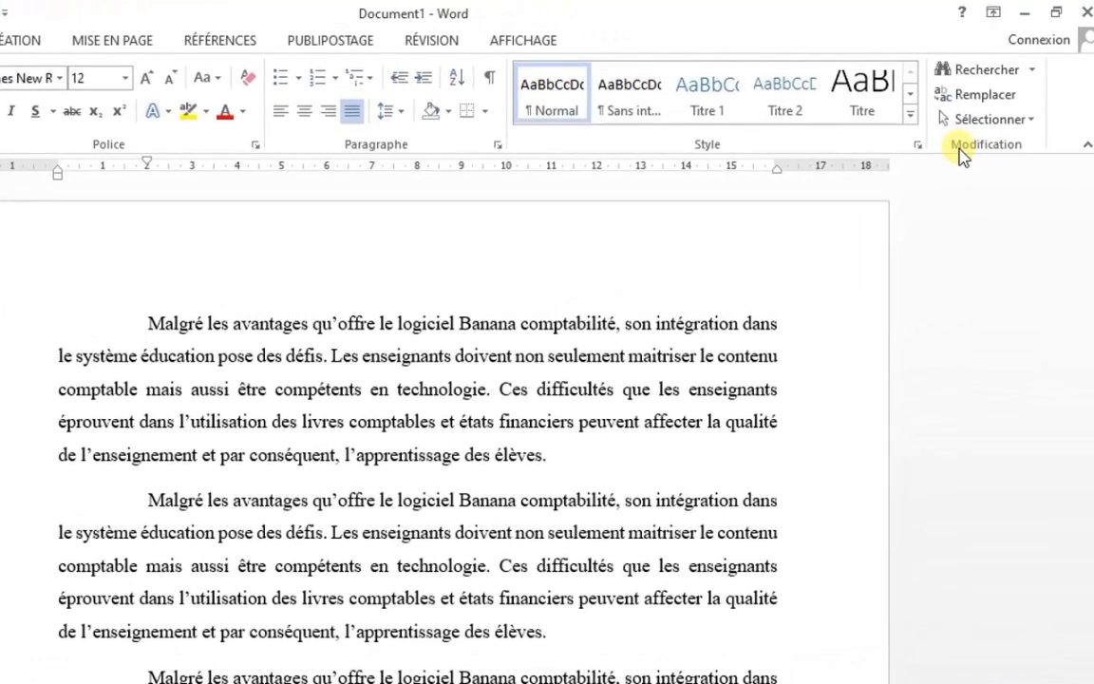
left_click(981, 99)
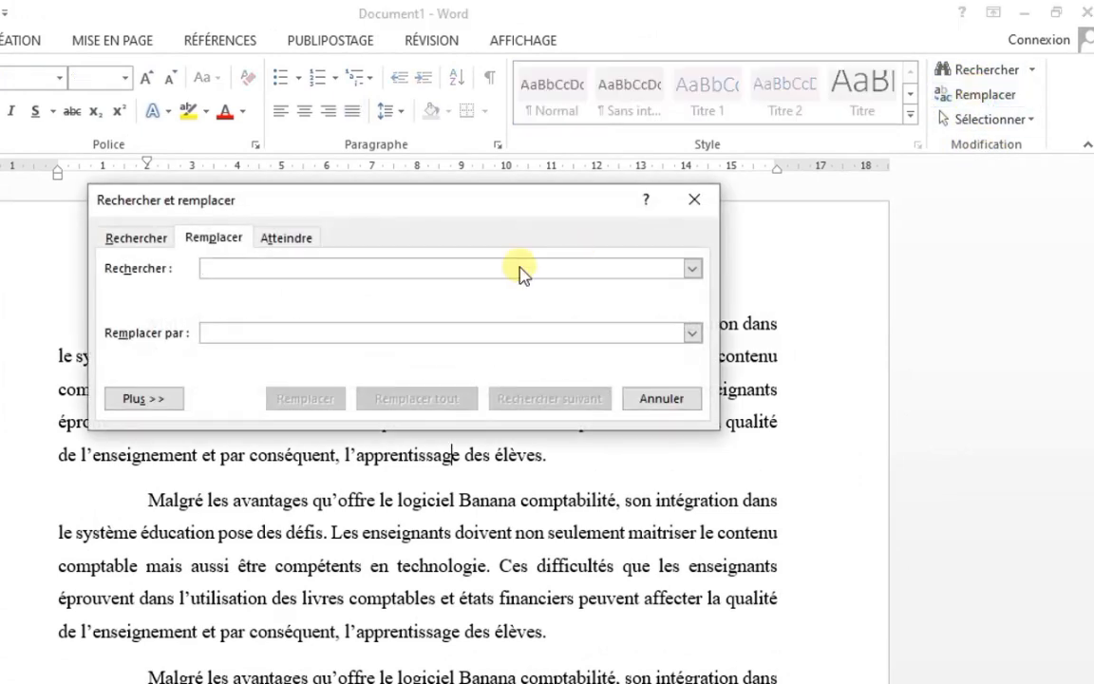
left_click_drag(397, 214, 435, 308)
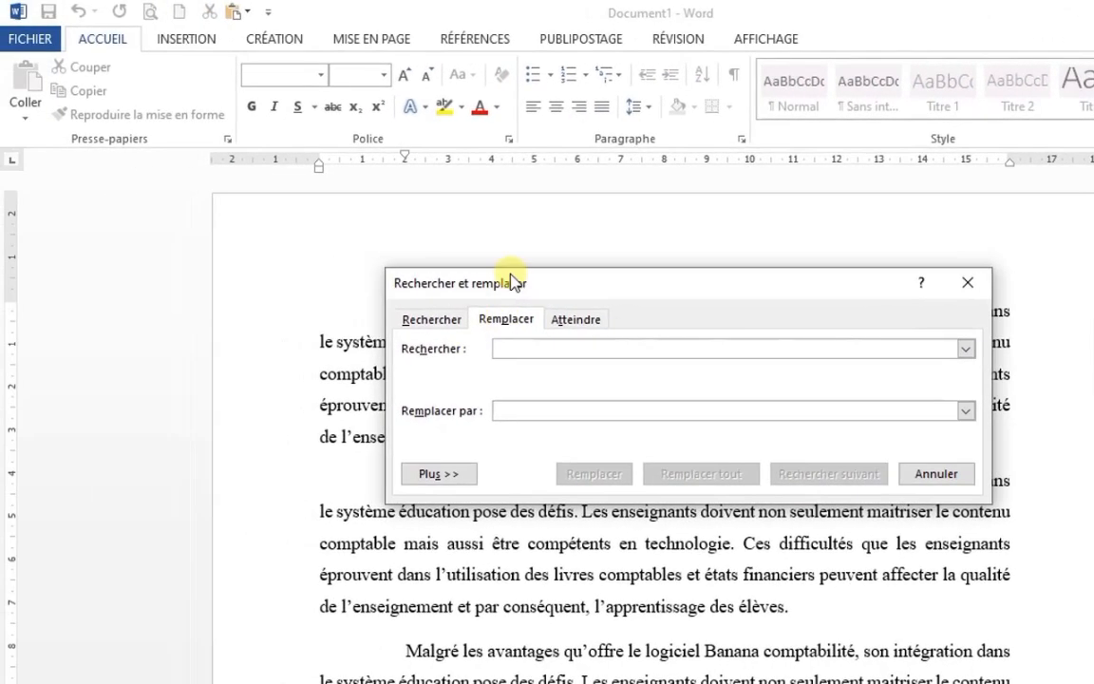
left_click_drag(513, 282, 511, 379)
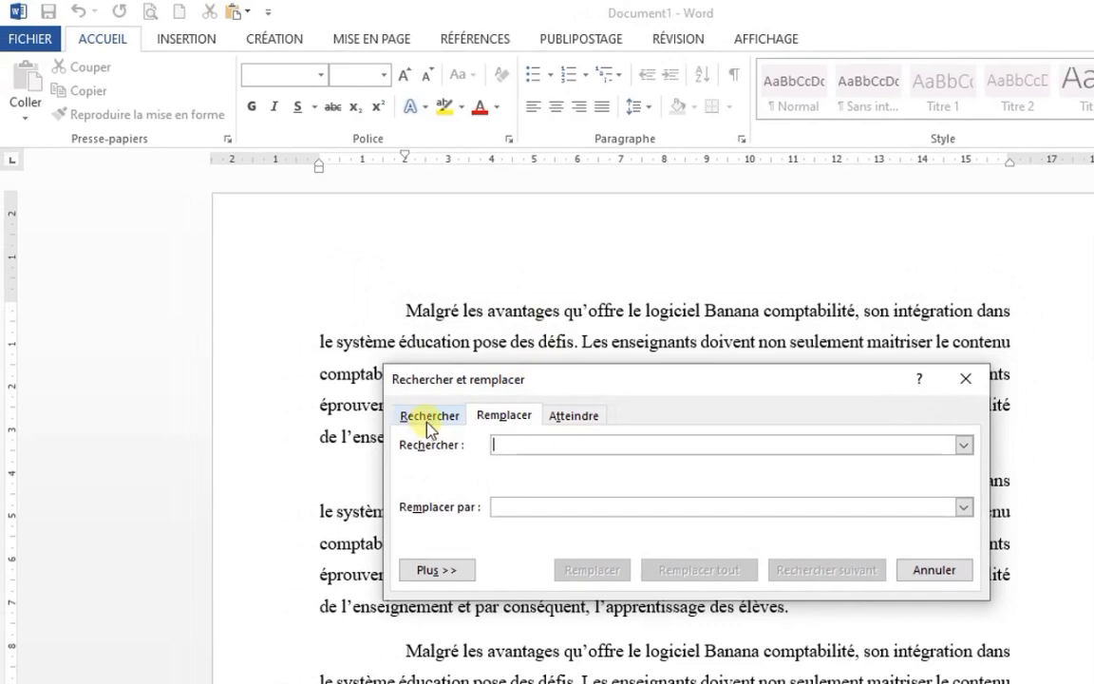
Step: Look through the Find and Go To pages of the dialog, return to Replace, and reposition the dialog below the opening lines
left_click(428, 426)
left_click(503, 421)
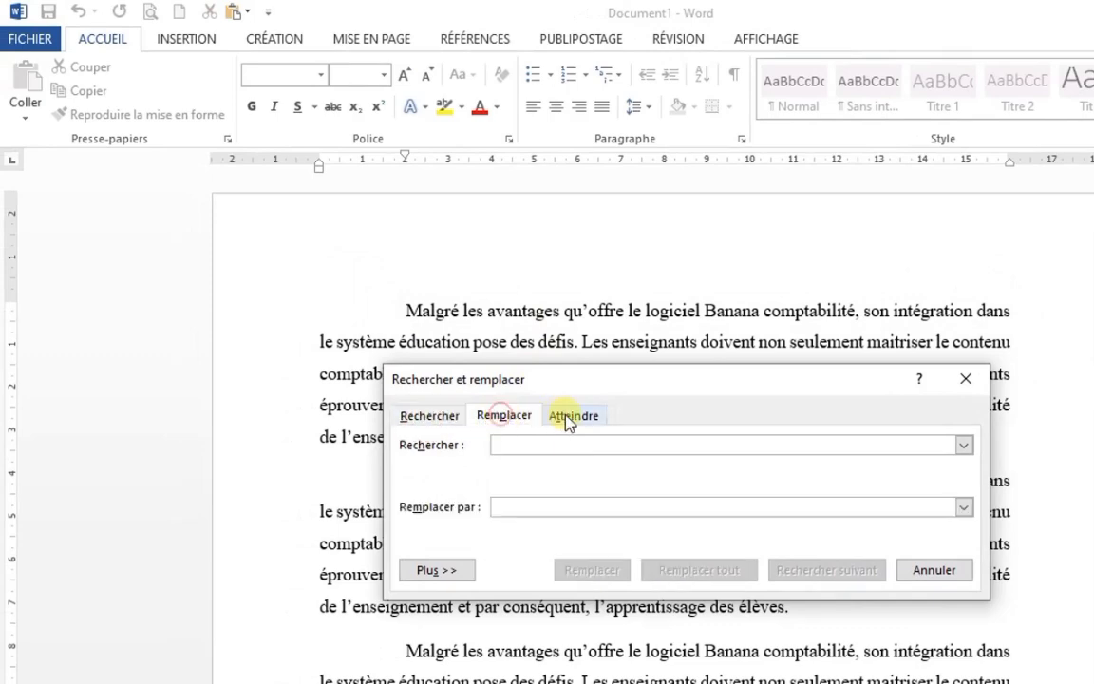
left_click(569, 418)
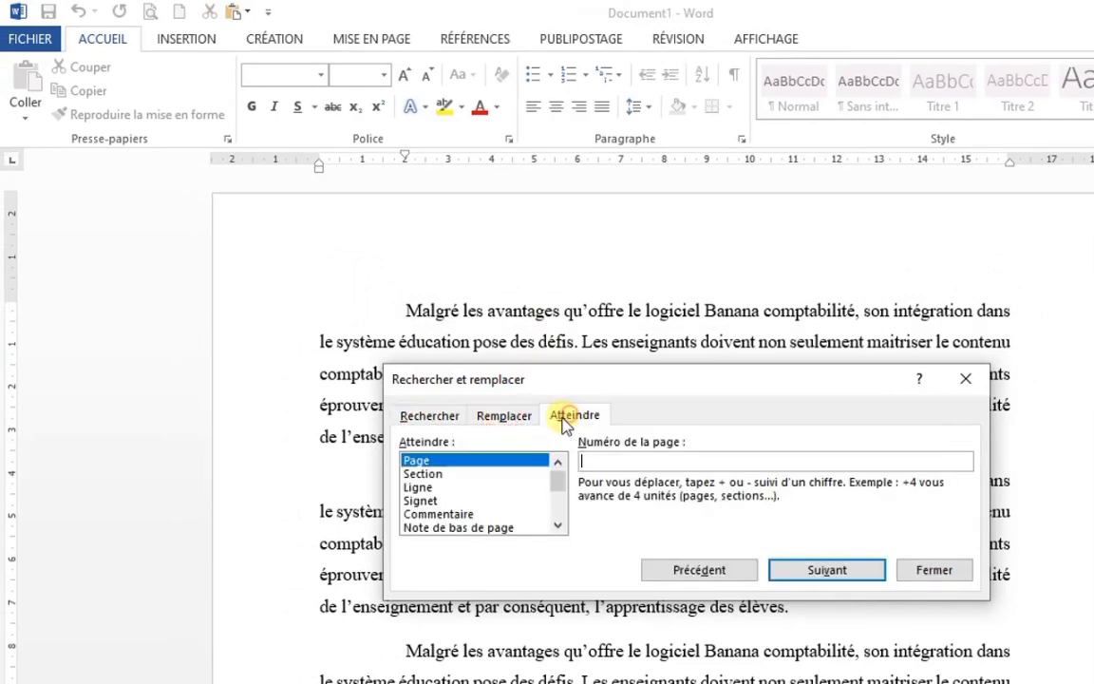
left_click(503, 421)
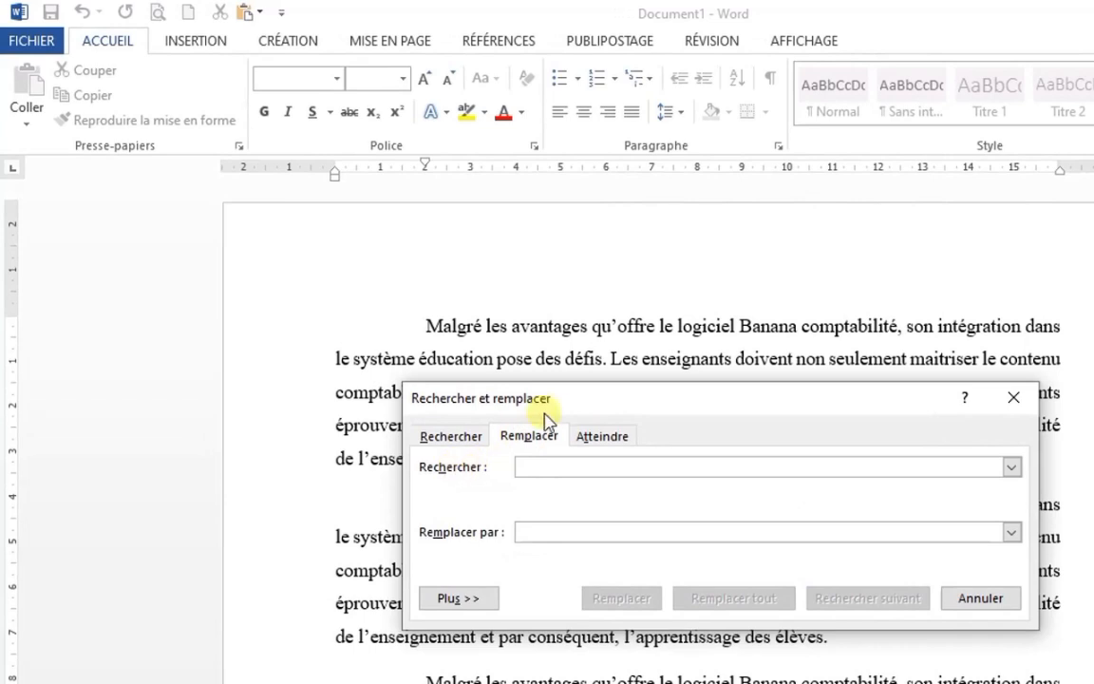
left_click_drag(546, 418, 711, 279)
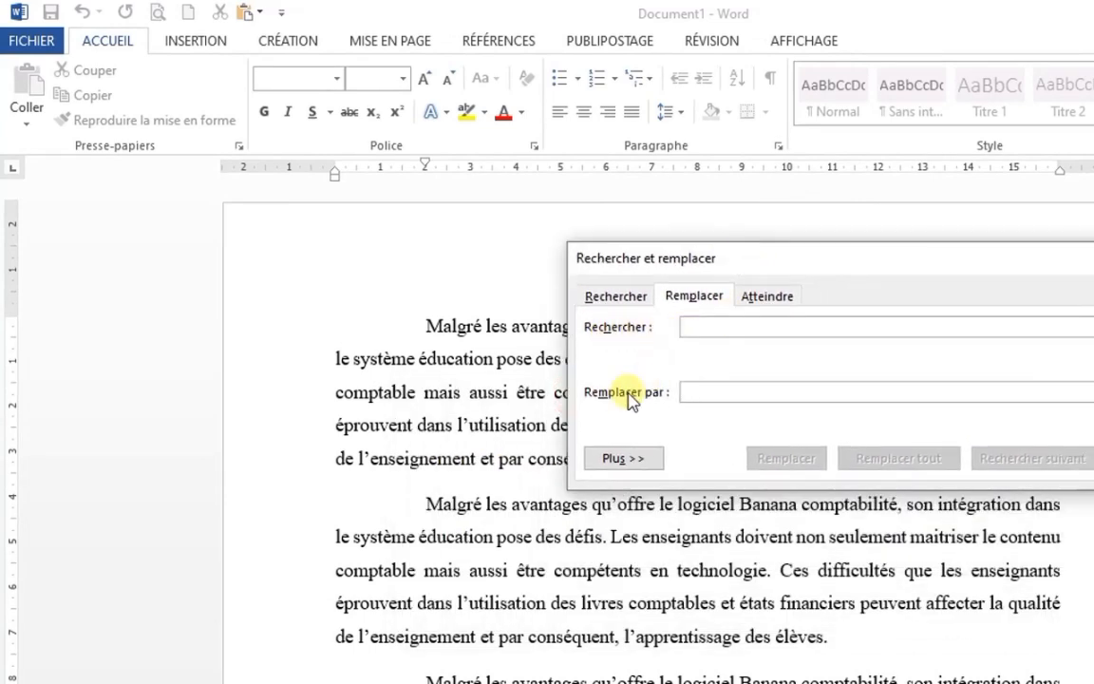
left_click_drag(774, 251, 599, 420)
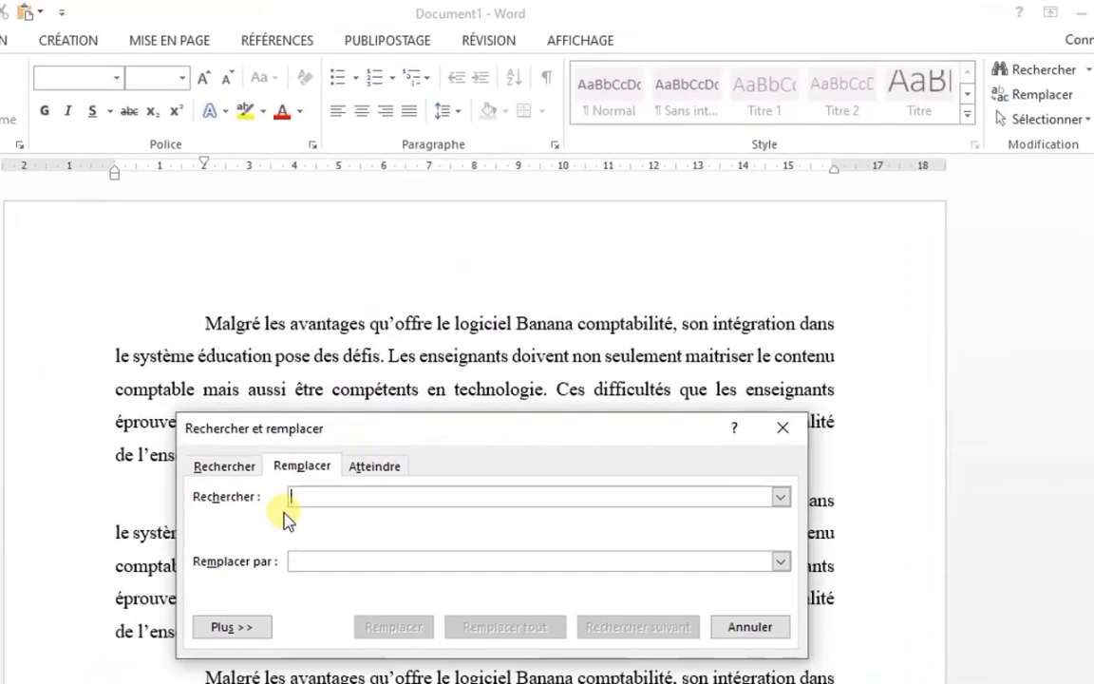
Step: Replace all occurrences of "Banana" with "EDAP" and close the Find and Replace dialog
type("E")
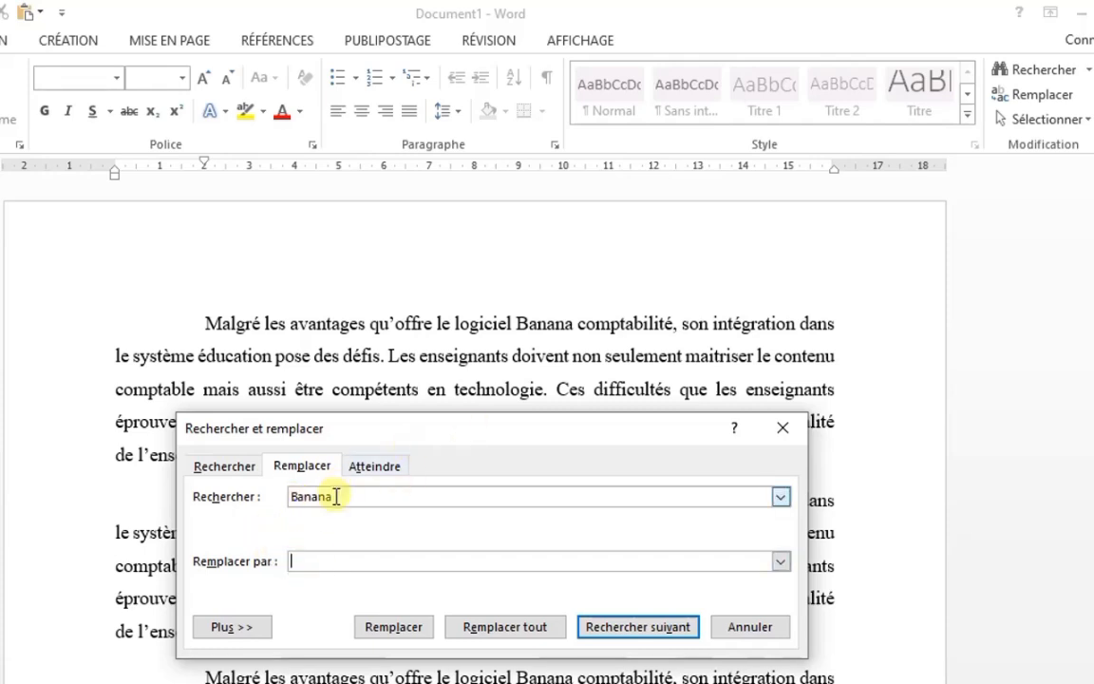
double_click(337, 496)
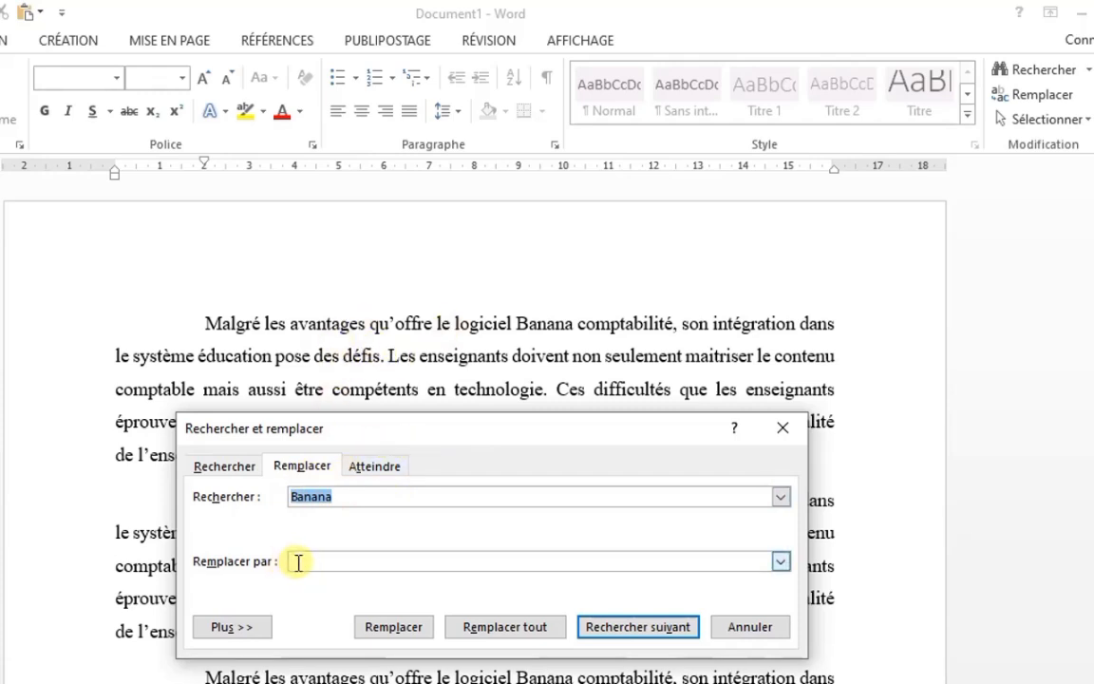
left_click(297, 562)
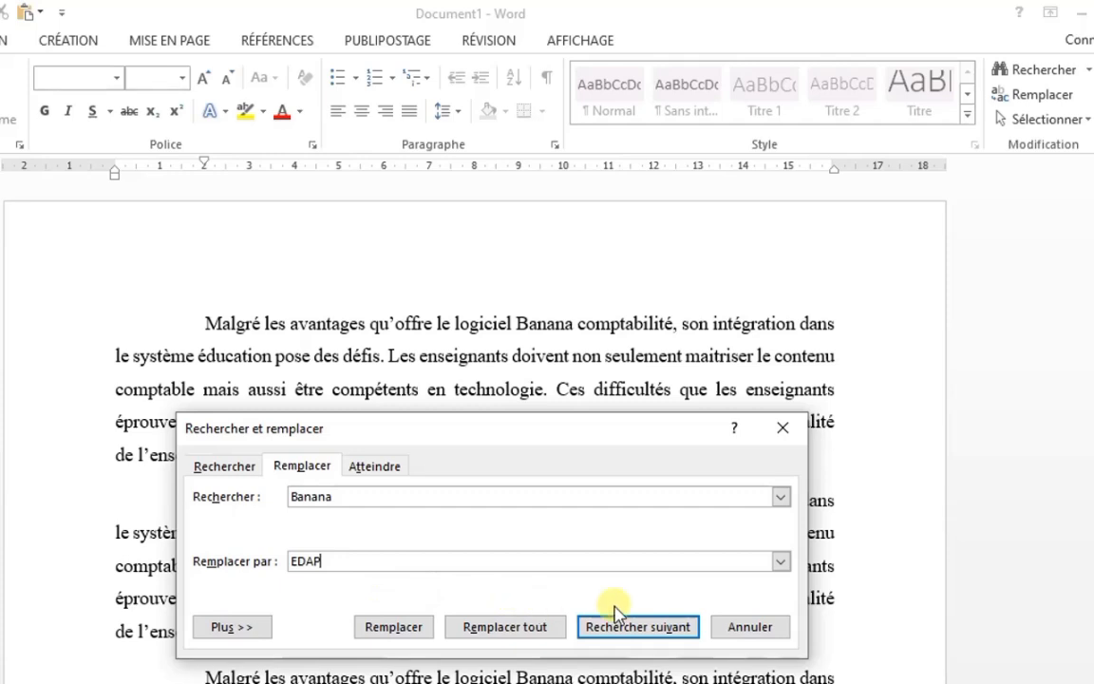
left_click(531, 627)
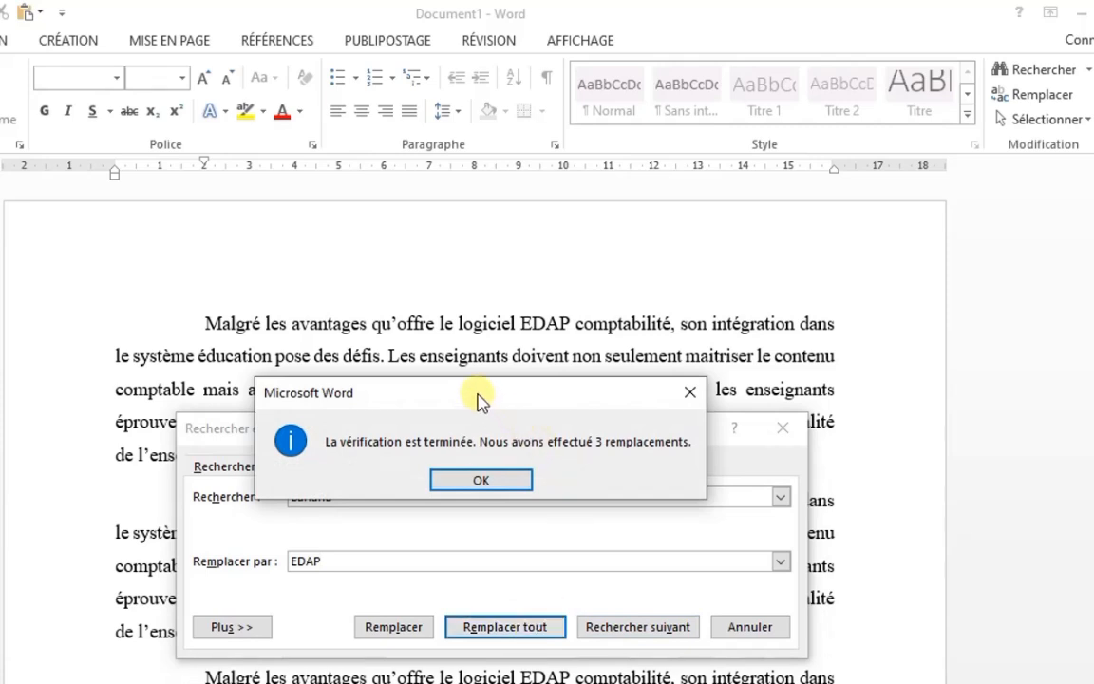
left_click_drag(478, 398, 500, 421)
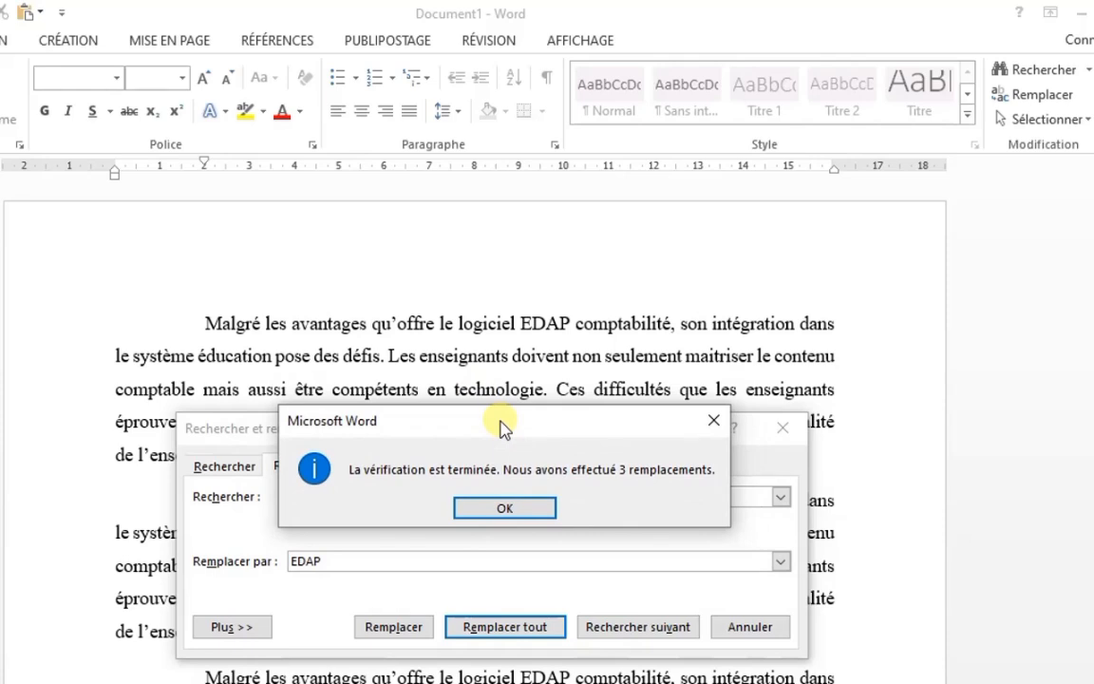
key("Return")
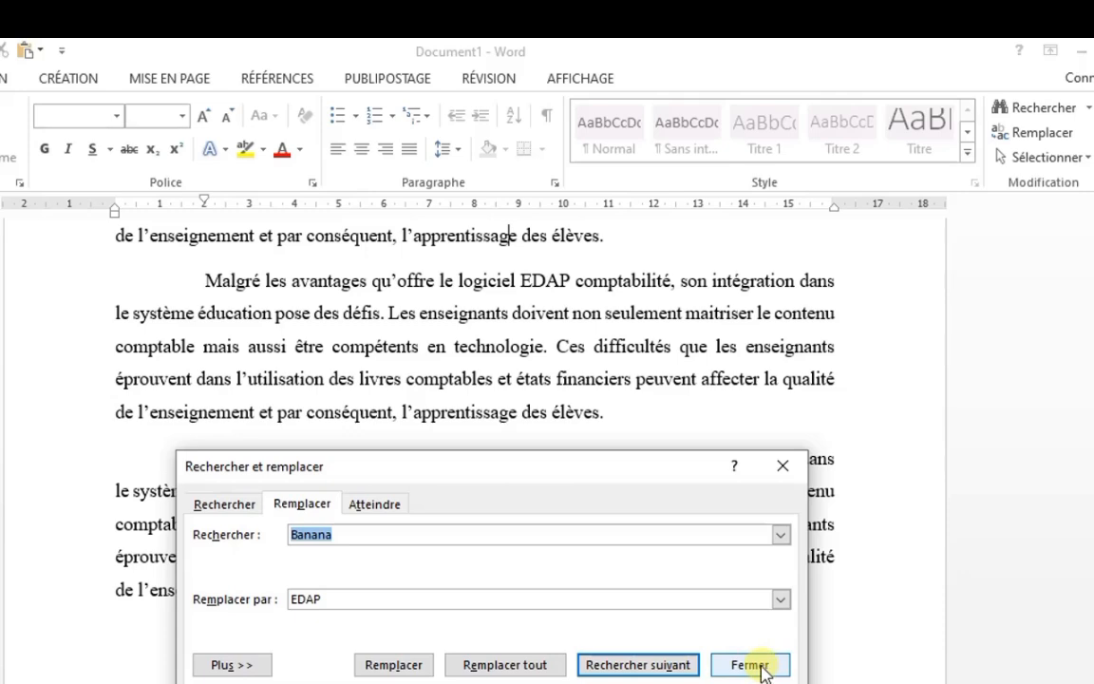
left_click(751, 665)
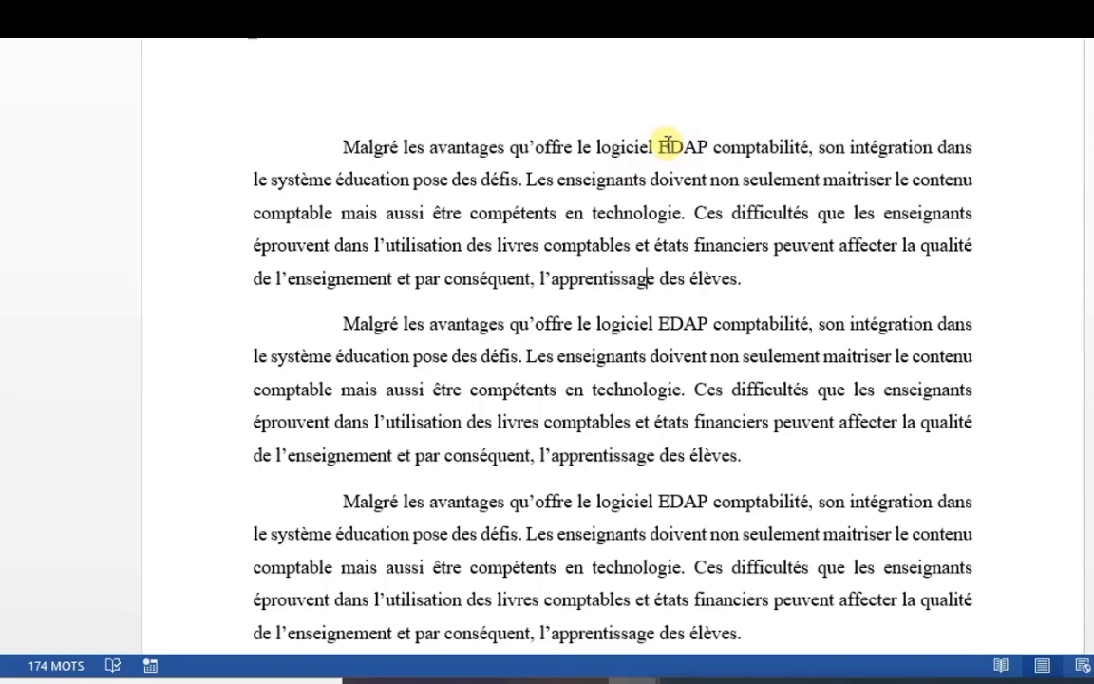
Step: Check the word "EDAP" in the first sentence of each of the three paragraphs
left_click_drag(665, 140, 708, 150)
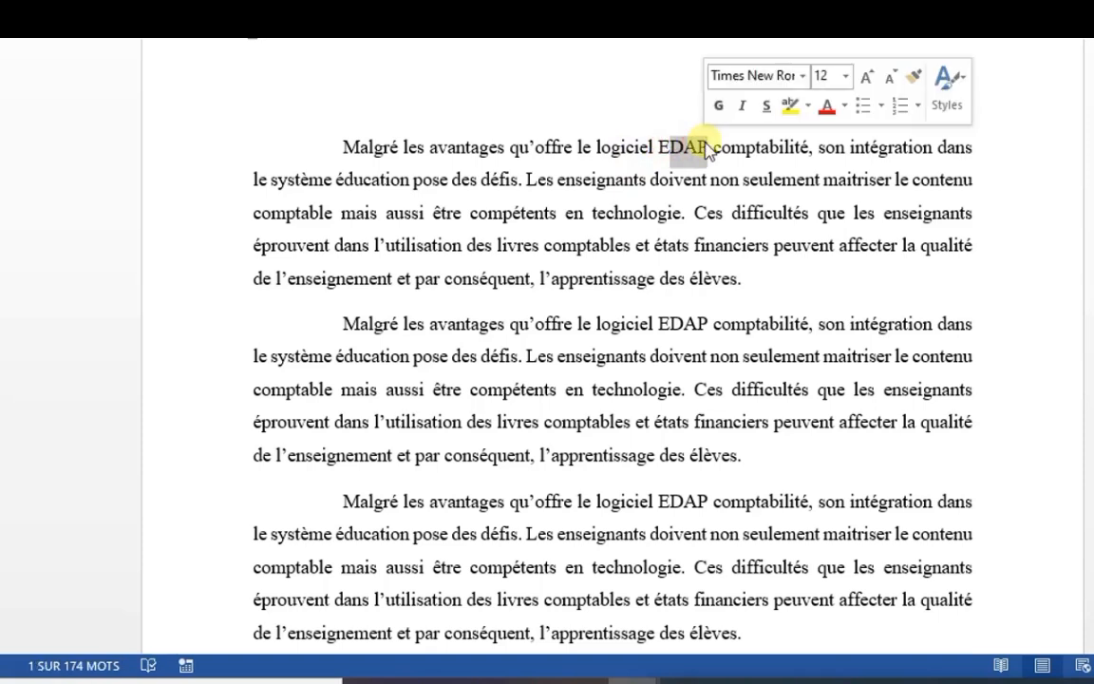
left_click_drag(659, 325, 708, 328)
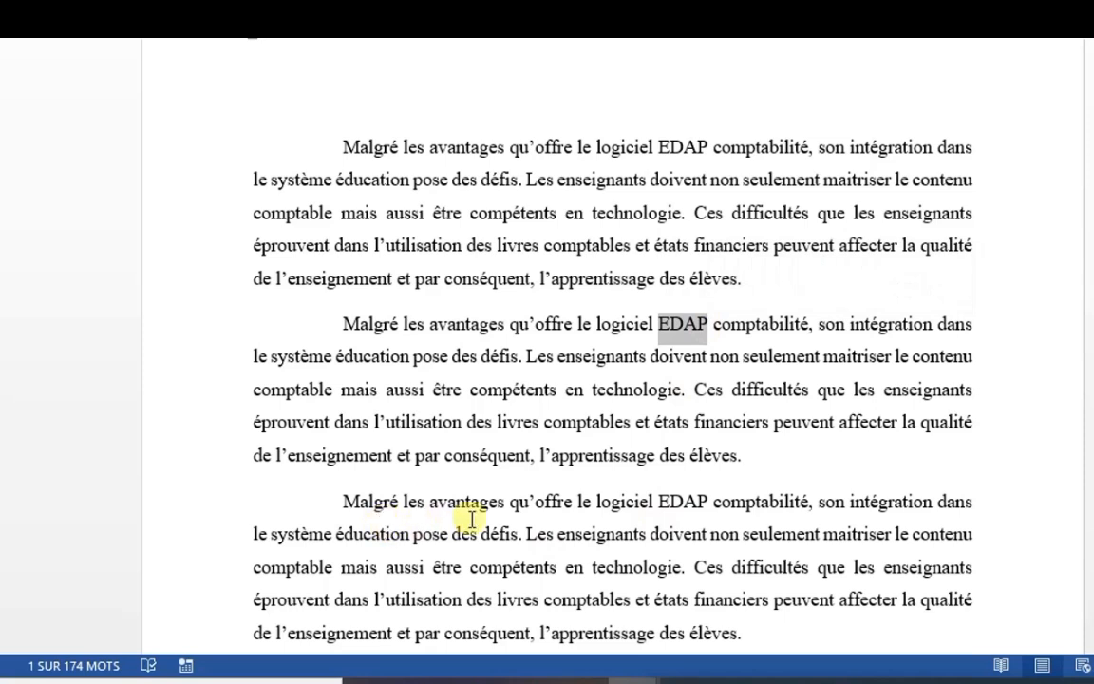
left_click_drag(712, 500, 658, 498)
left_click(596, 373)
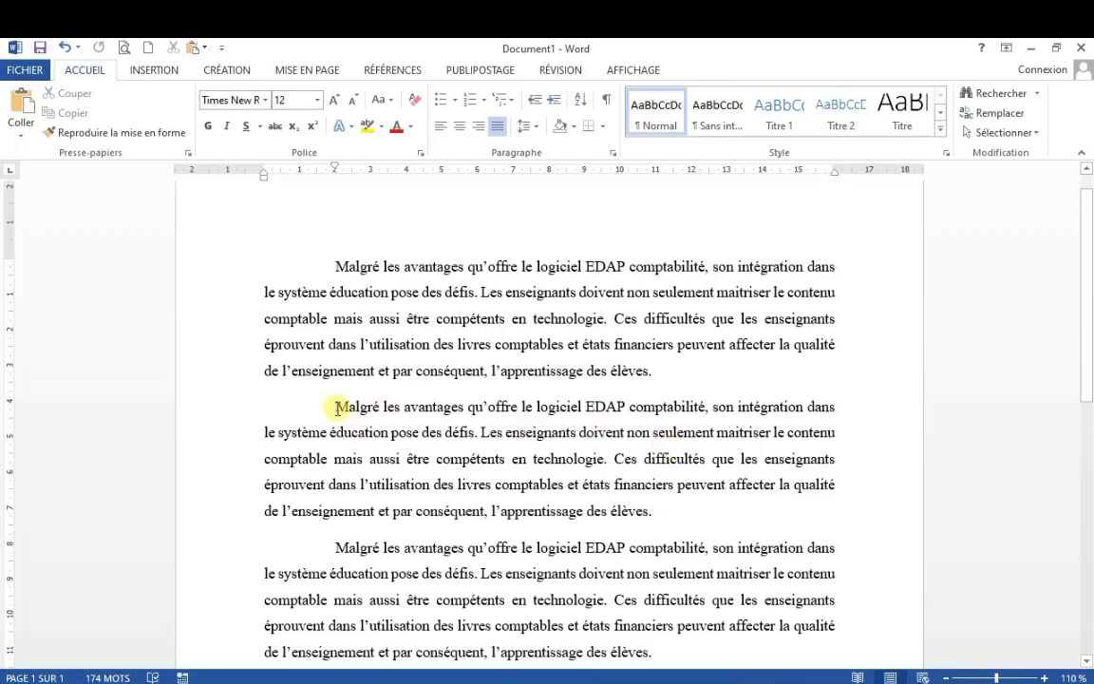
Step: Add a first name written without its accents after the last sentence of the first paragraph
left_click(685, 361)
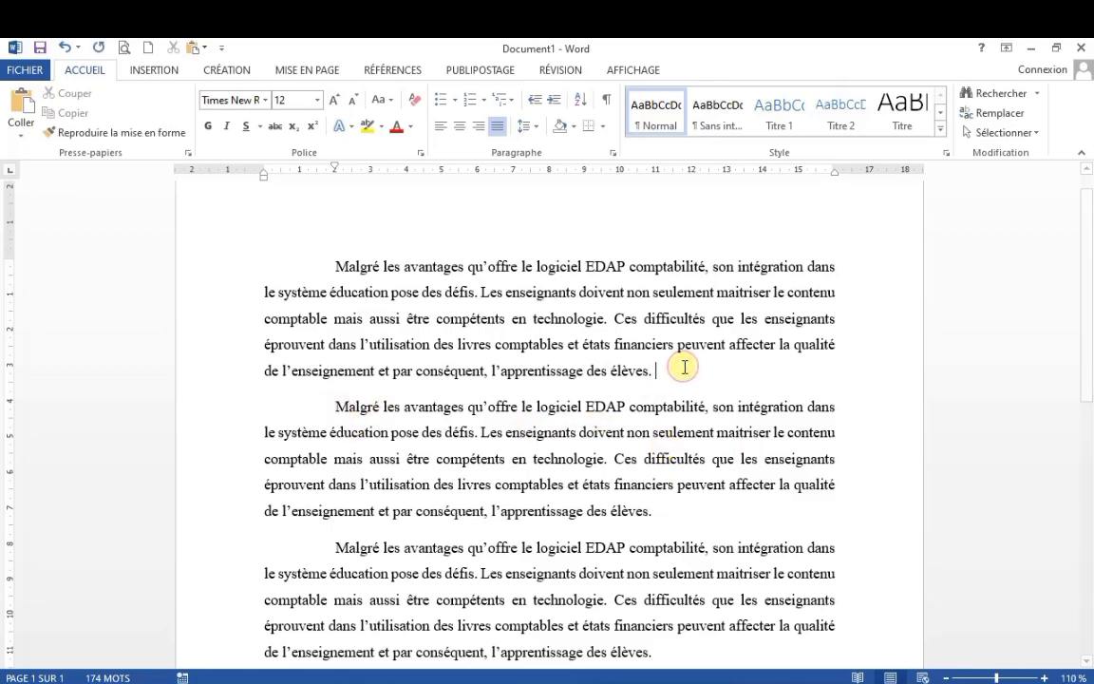
type("Gé")
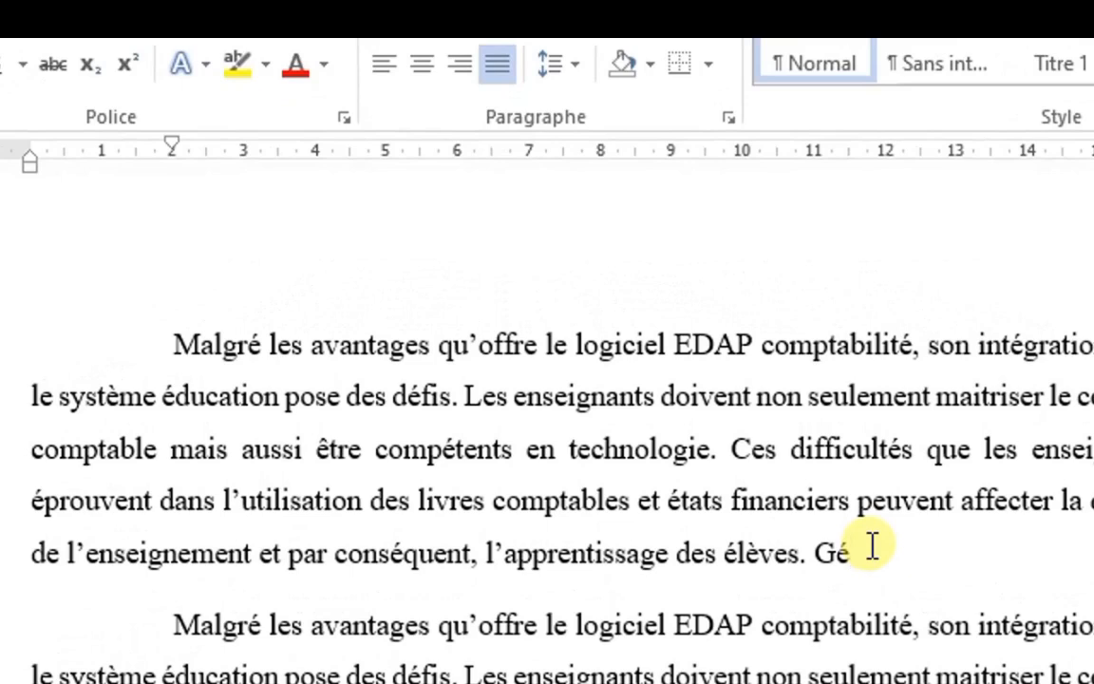
key("BackSpace")
type("edeon")
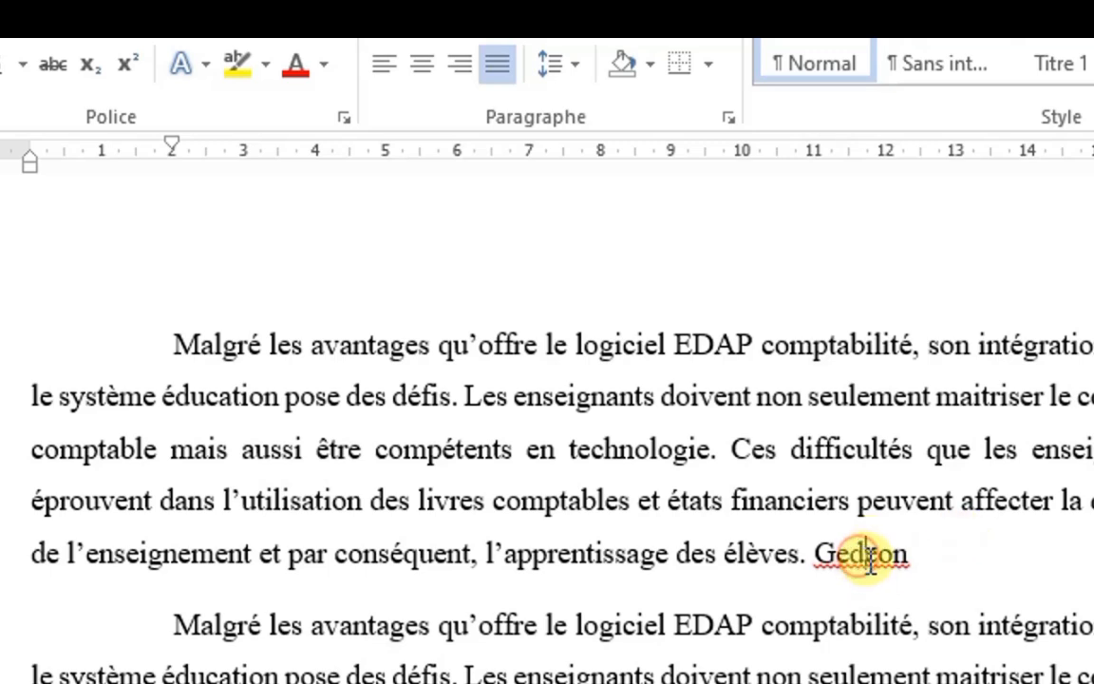
Step: Correct the underlined first name at the end of the first paragraph with the suggested accented singular spelling
left_click(868, 557)
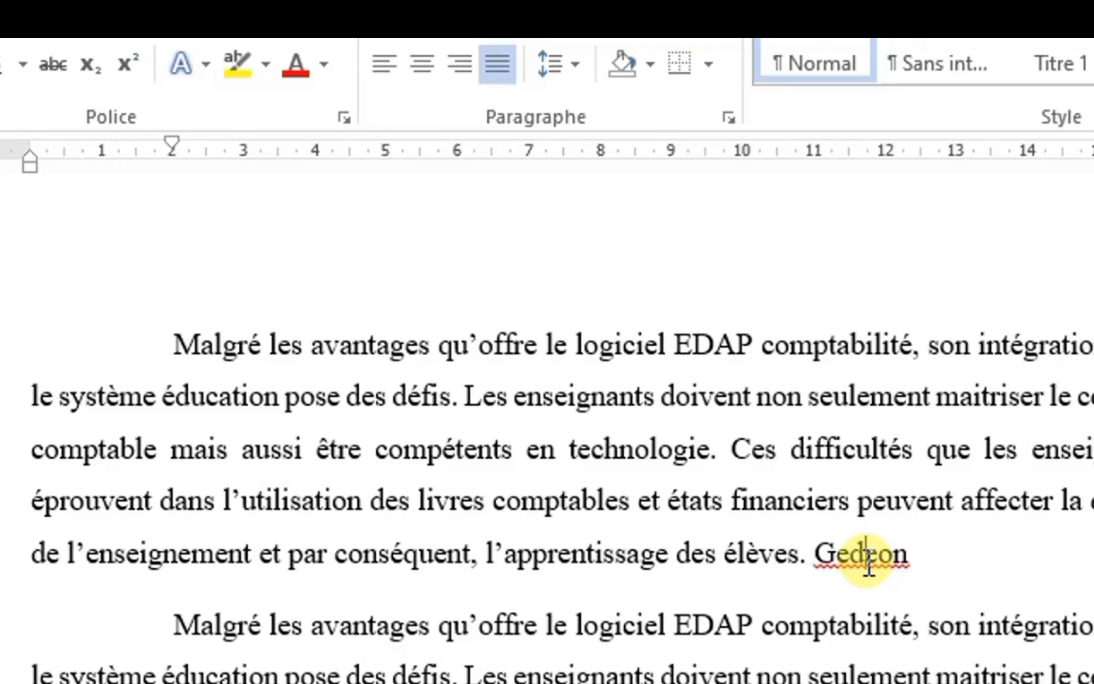
right_click(868, 563)
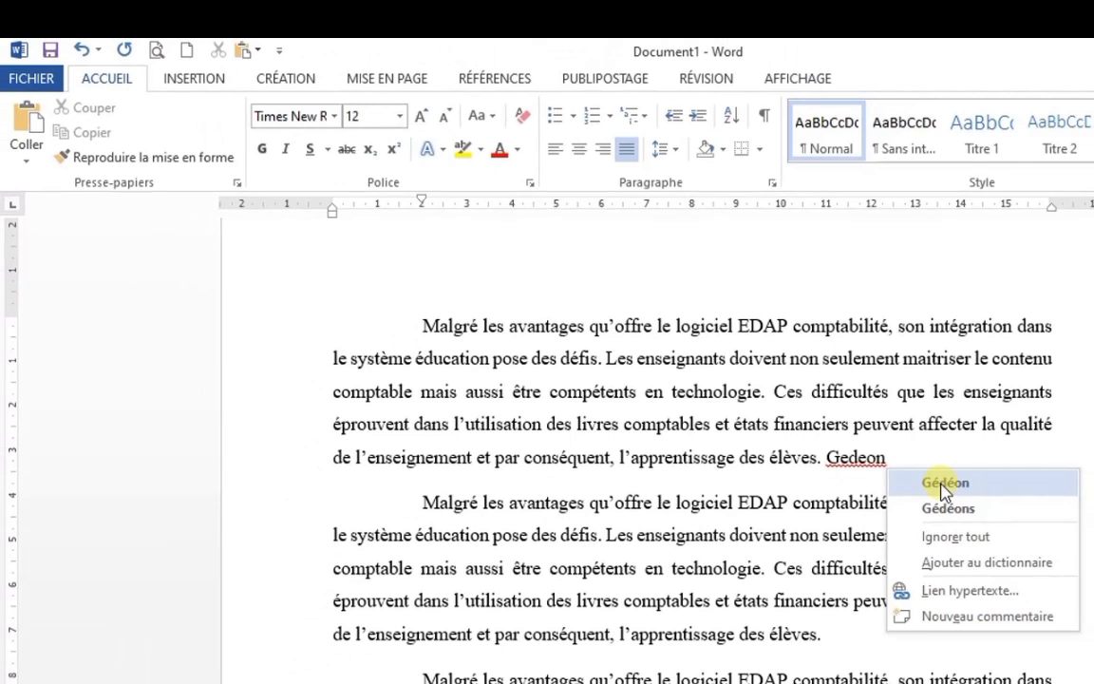
left_click(945, 484)
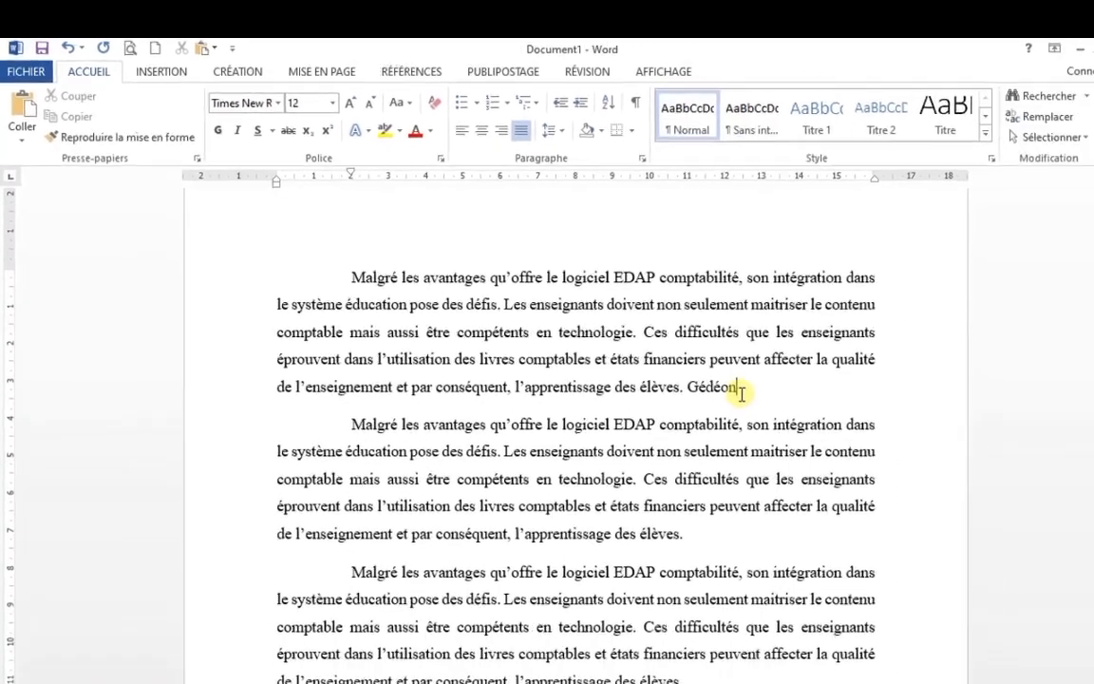
Step: Replace the first name at the end of the first paragraph with the misspelled word "Malgrée"
key("BackSpace")
key("BackSpace")
key("BackSpace")
key("BackSpace")
key("BackSpace")
key("BackSpace")
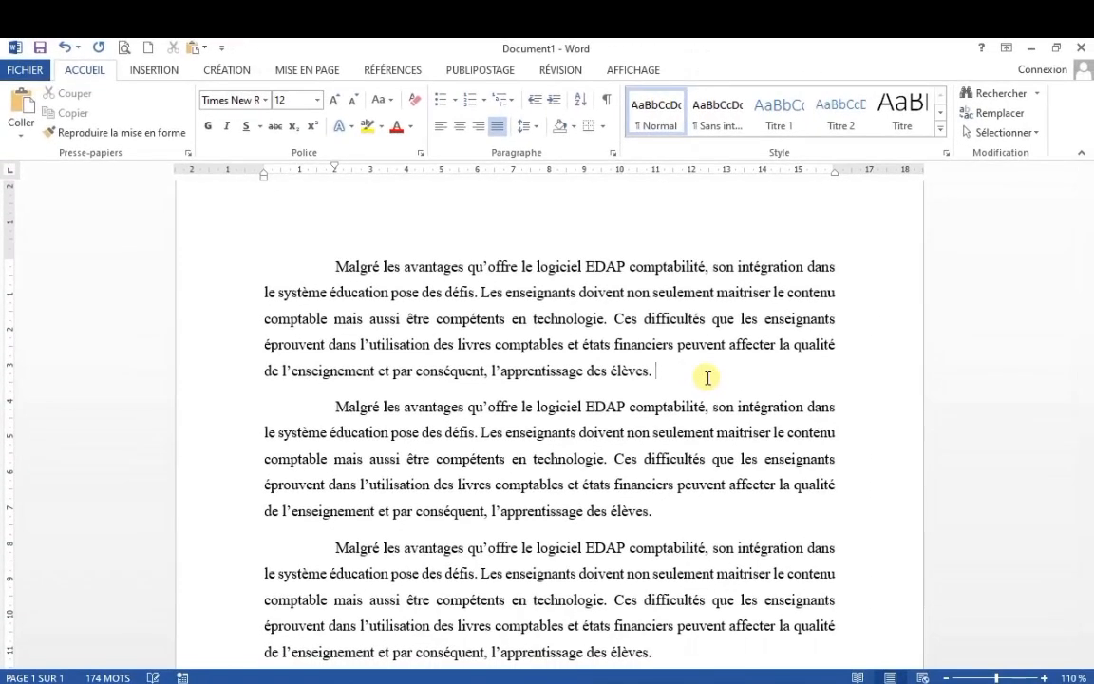
type("Malgrée")
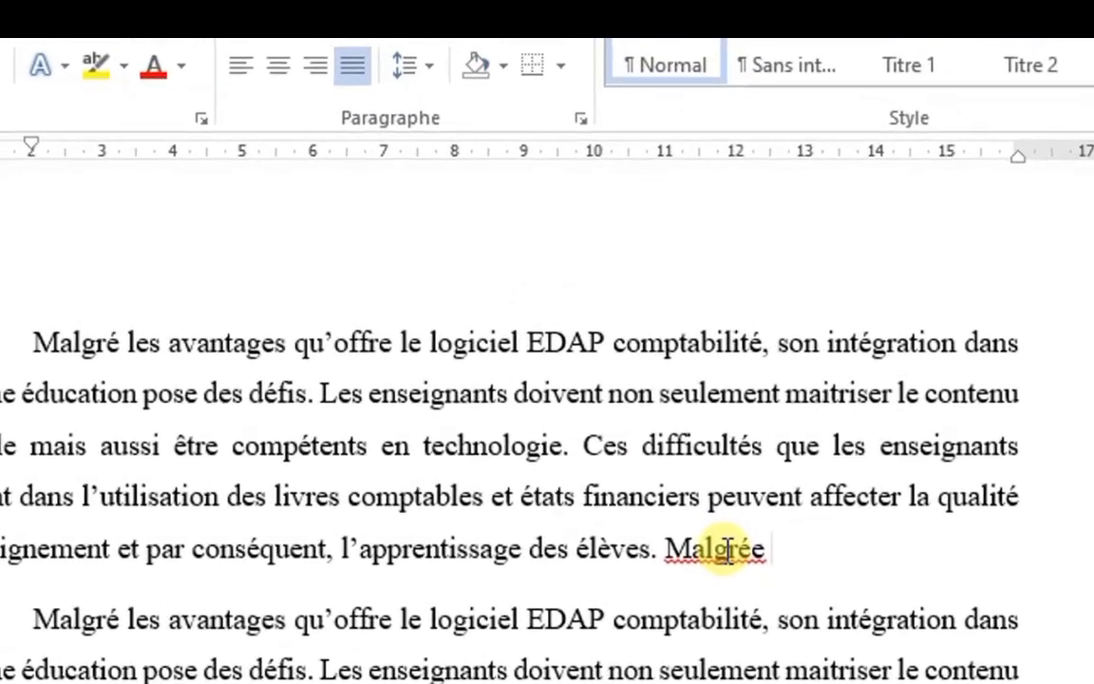
Step: Run the spelling and grammar check, change "Malgrée" to the suggested "Malgré", and dismiss the completion message
left_click(727, 551)
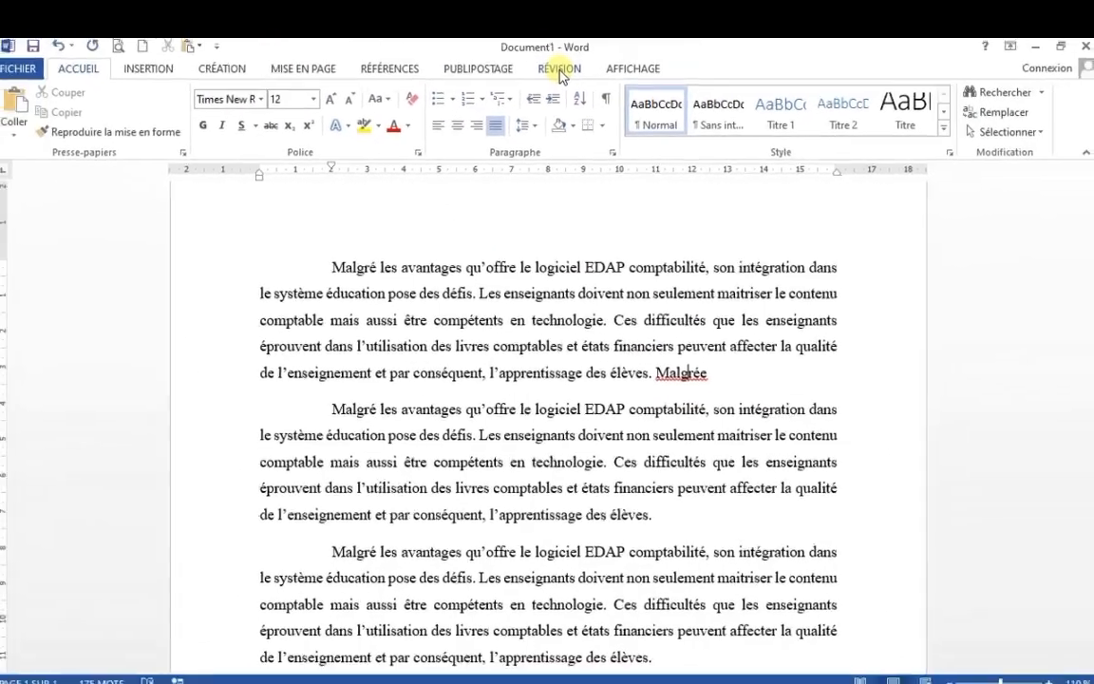
left_click(560, 70)
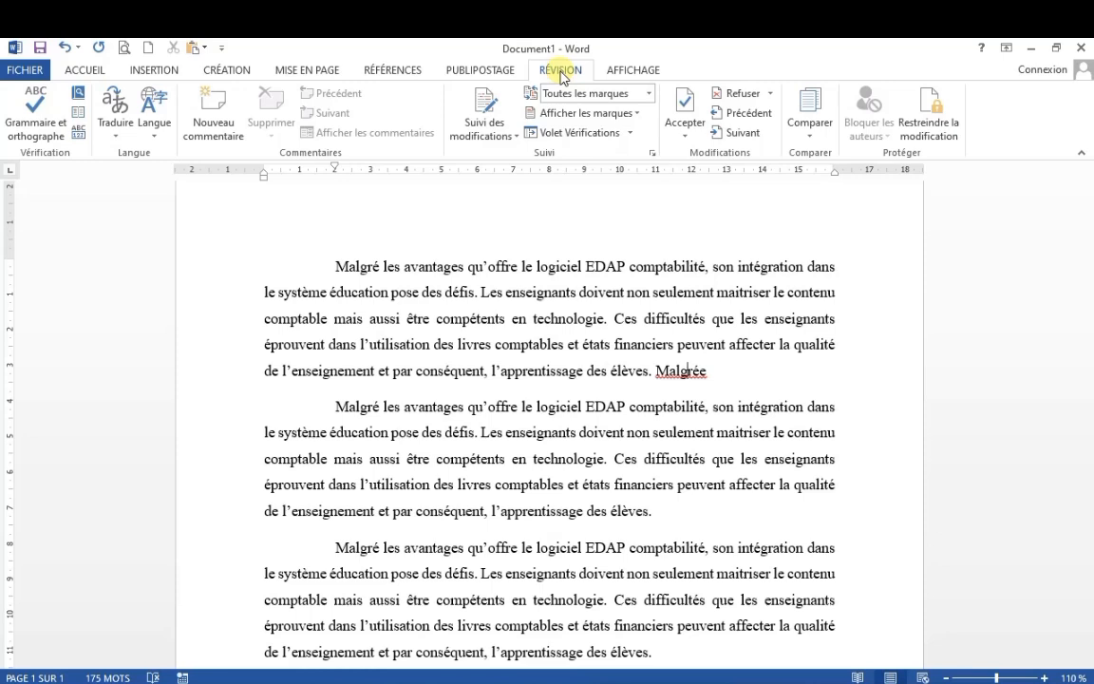
left_click(35, 124)
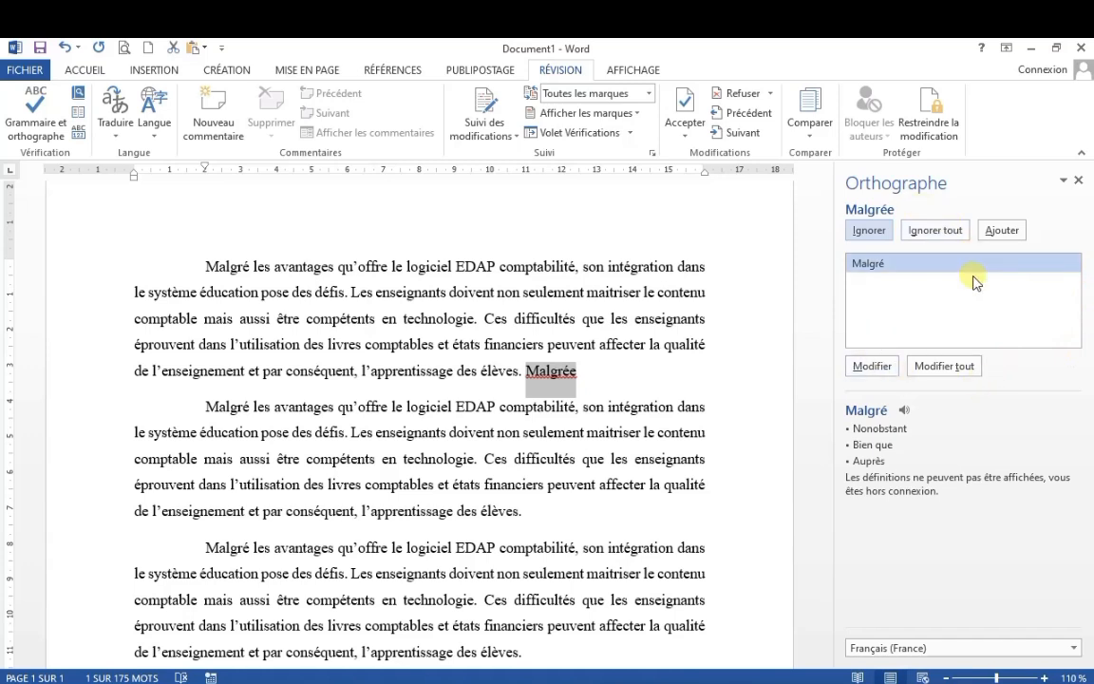
left_click(876, 266)
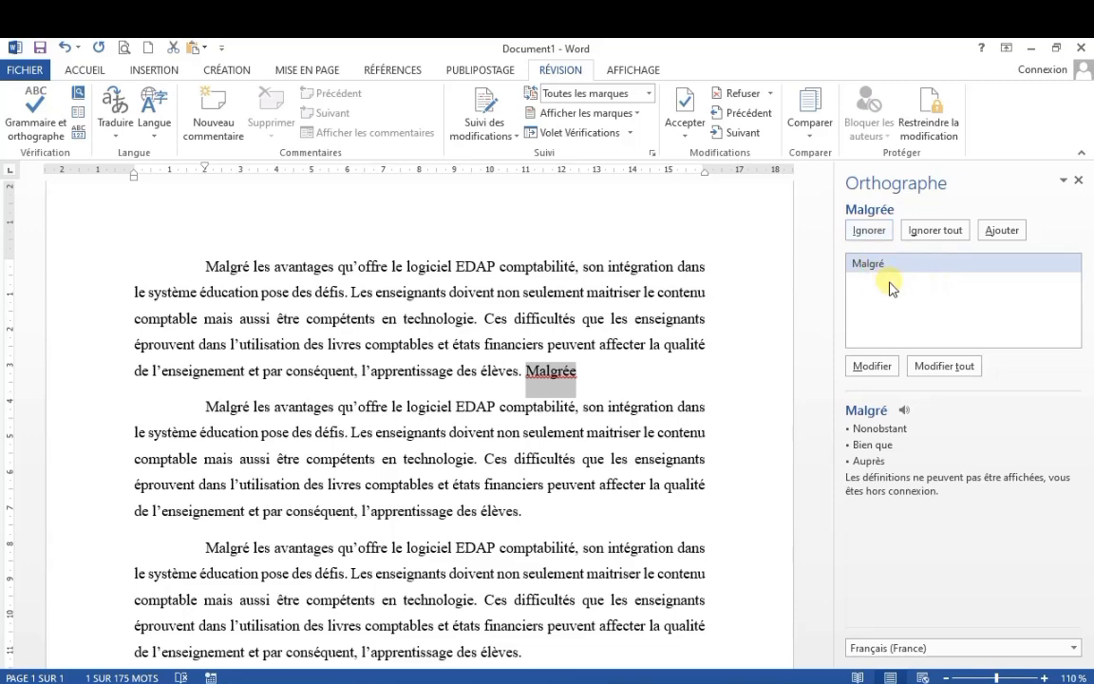
left_click(869, 366)
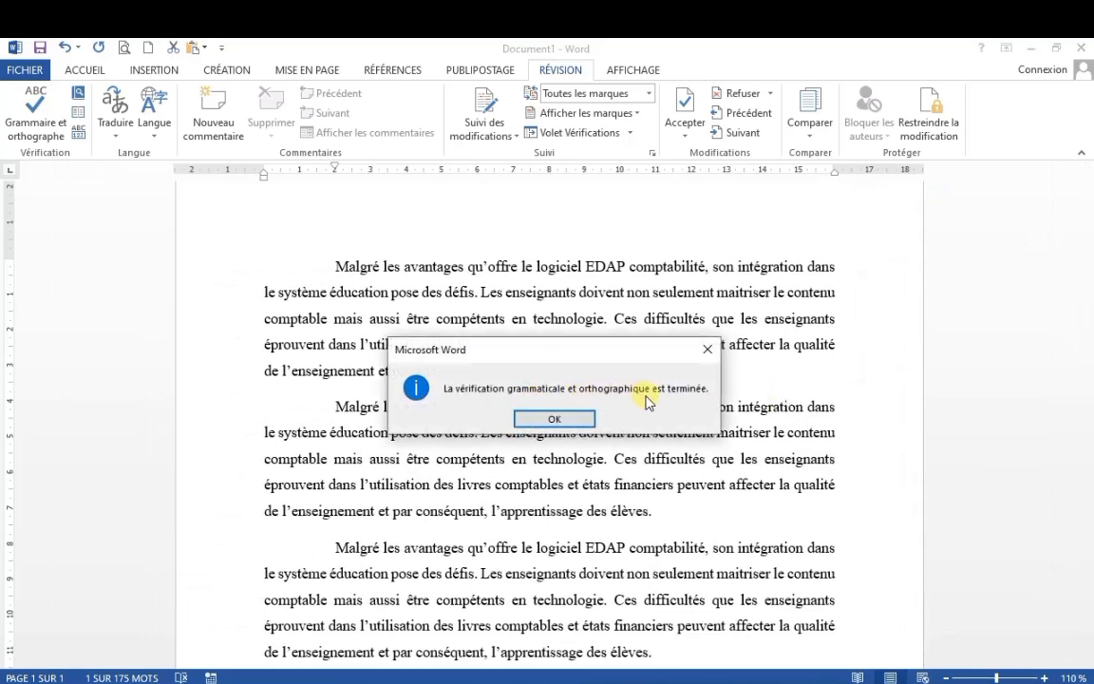
left_click(554, 421)
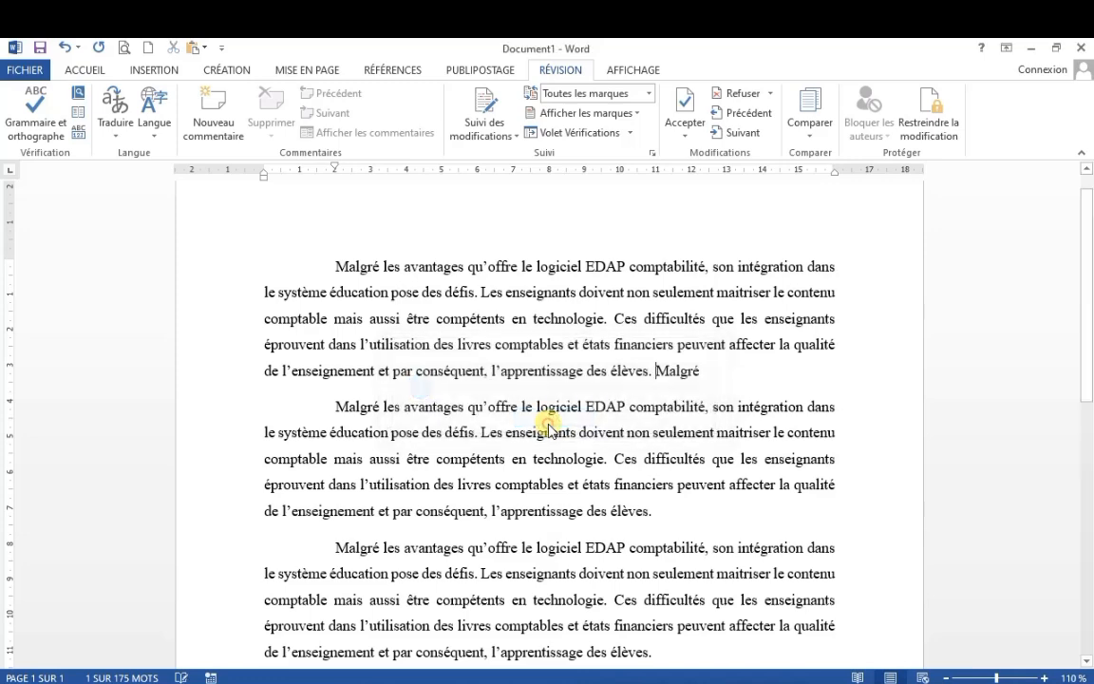